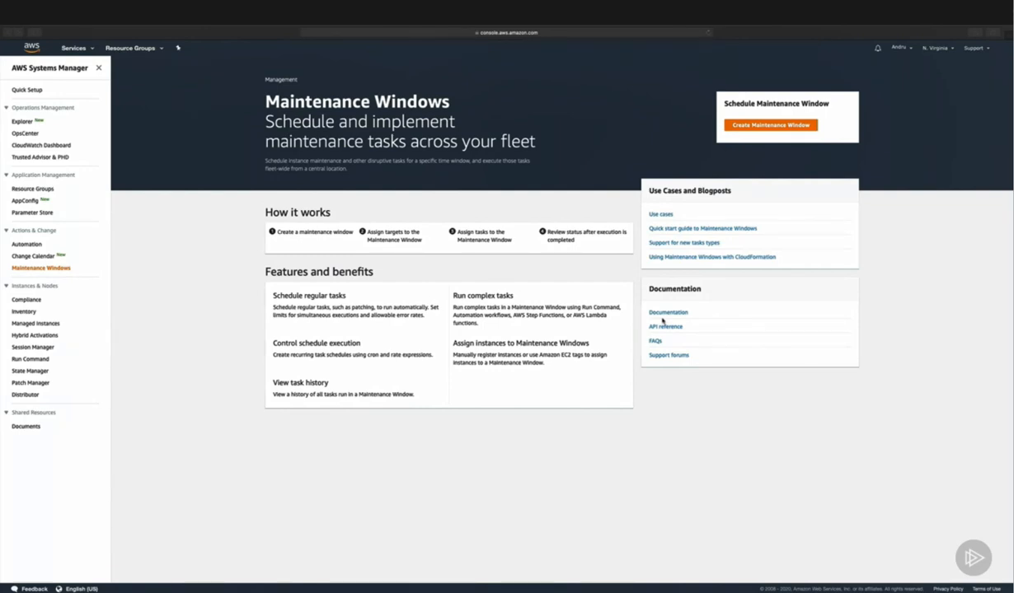
Start a new maintenance window named Our_Window with the description "First window, yay!"
left_click(754, 129)
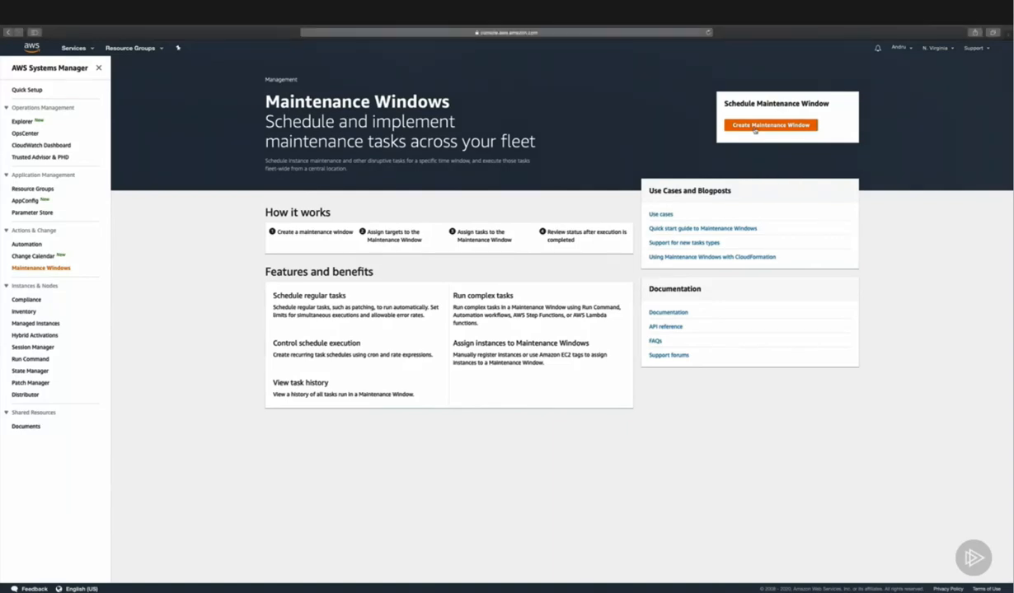
left_click(754, 128)
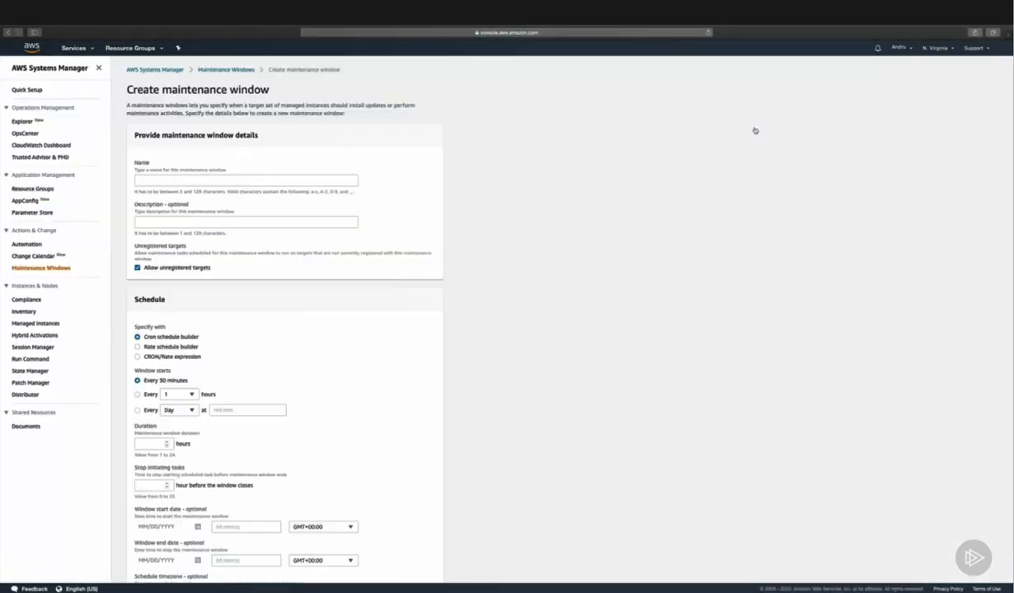
left_click(288, 179)
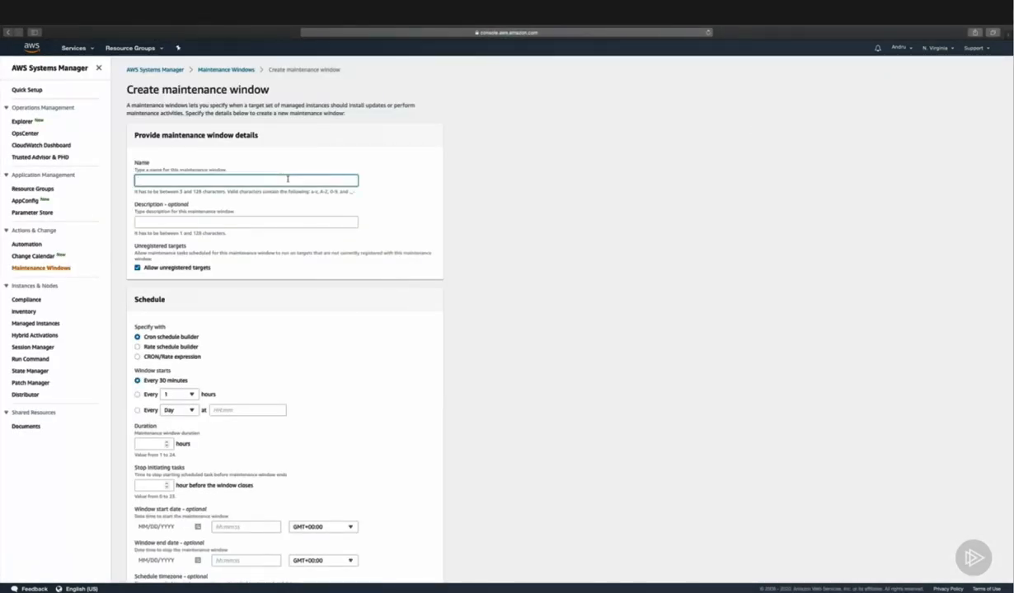
type("Our_Window")
key("Tab")
type("First window, yay!")
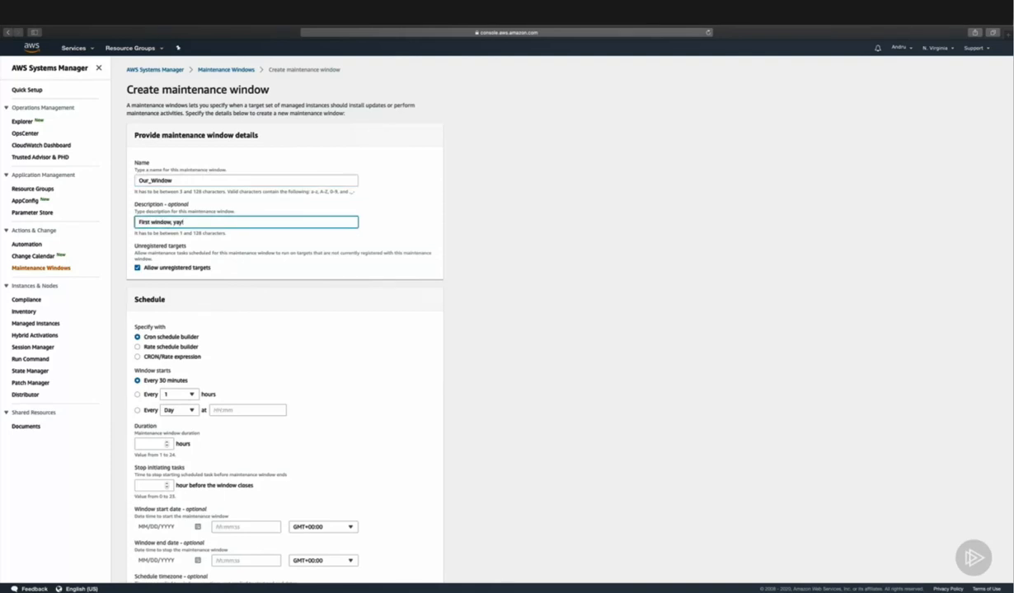
left_click(475, 322)
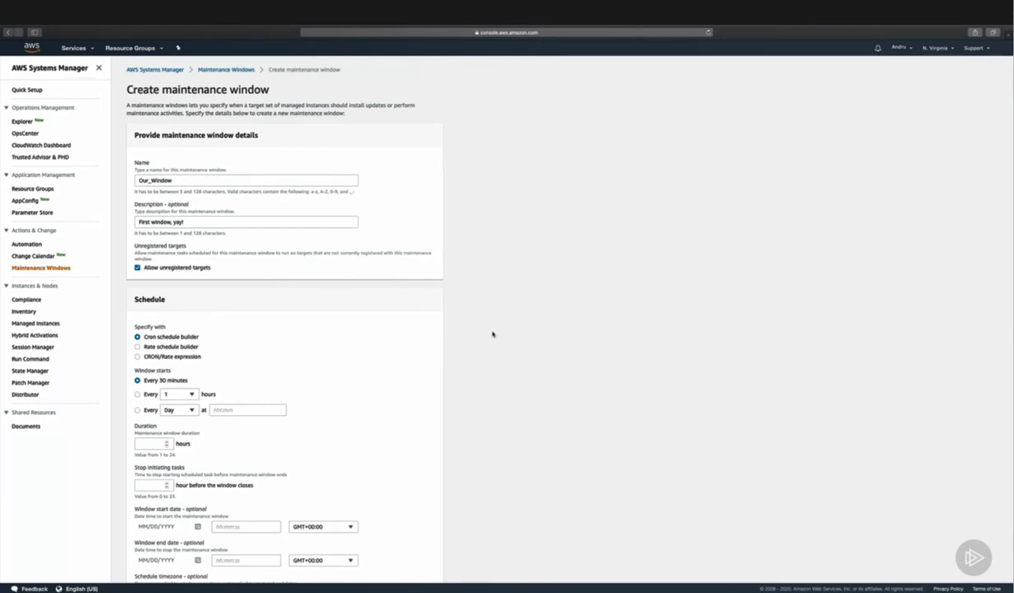
Schedule the window with the rate schedule builder every 30 minutes, a 1-hour duration and a 0-hour task cutoff, and create it
scroll(492, 334, "down", 3)
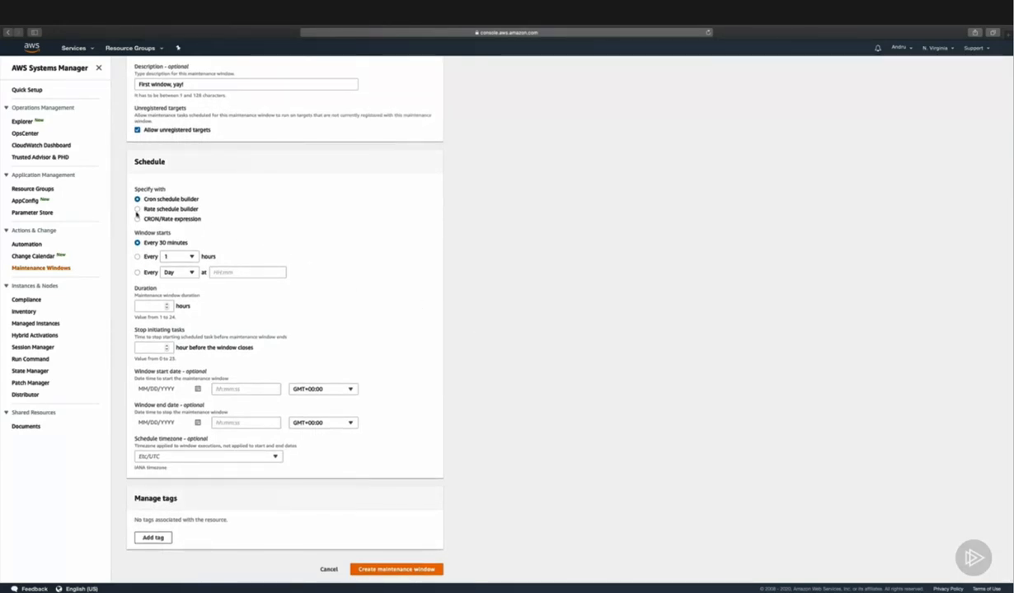
left_click(137, 209)
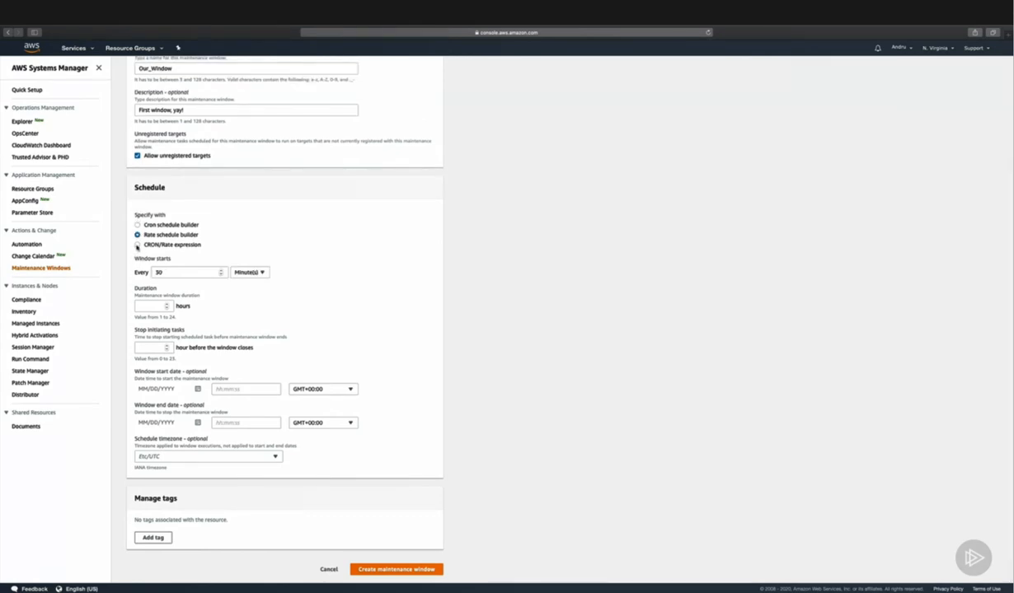
left_click(137, 245)
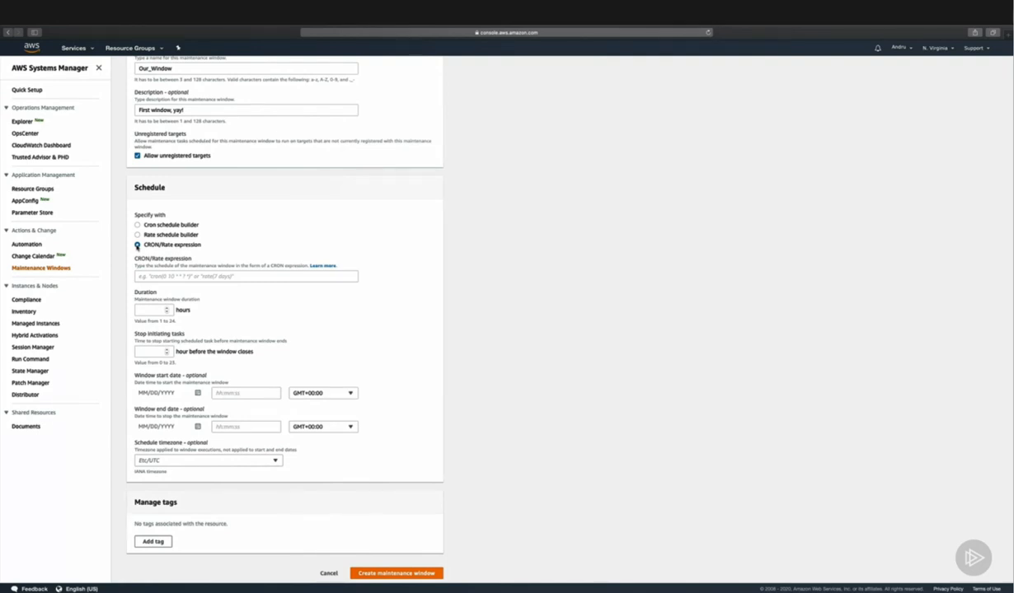
left_click(137, 235)
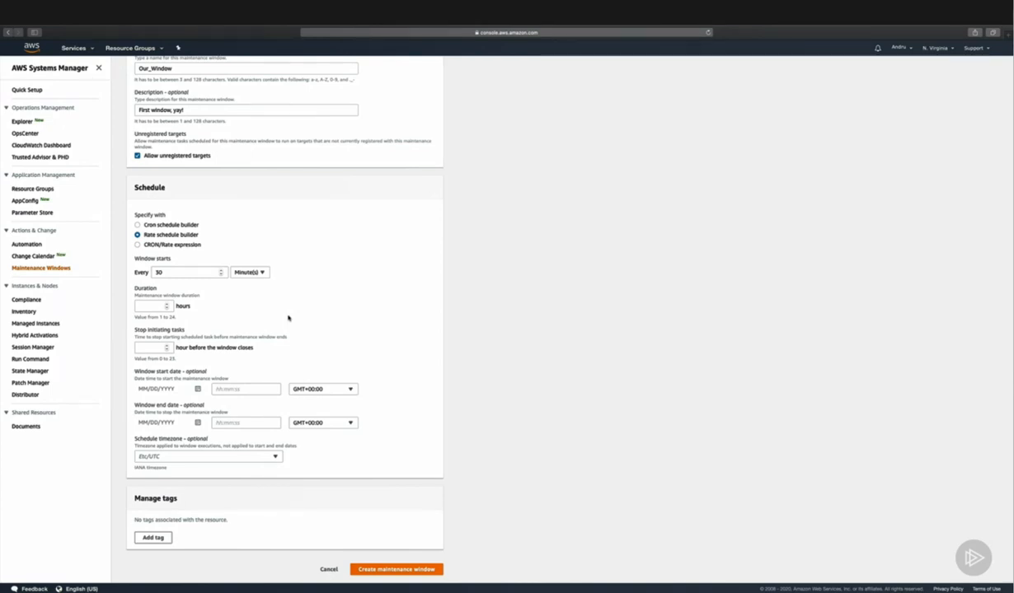
left_click(166, 303)
left_click(167, 346)
left_click(167, 350)
left_click(383, 569)
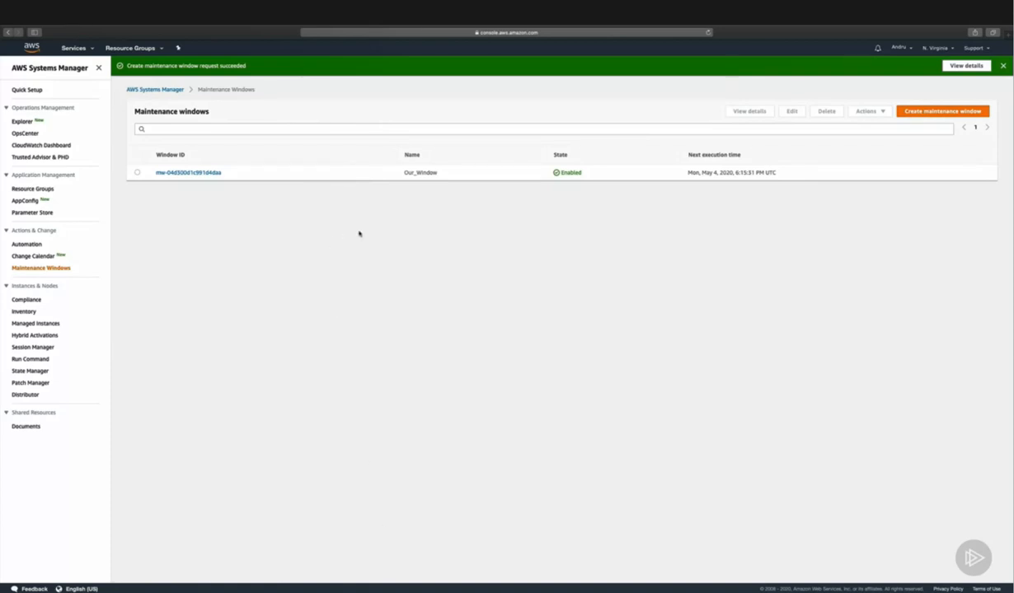
Review the Our_Window maintenance window's description, tasks and history, including the details of its listed execution
left_click(188, 173)
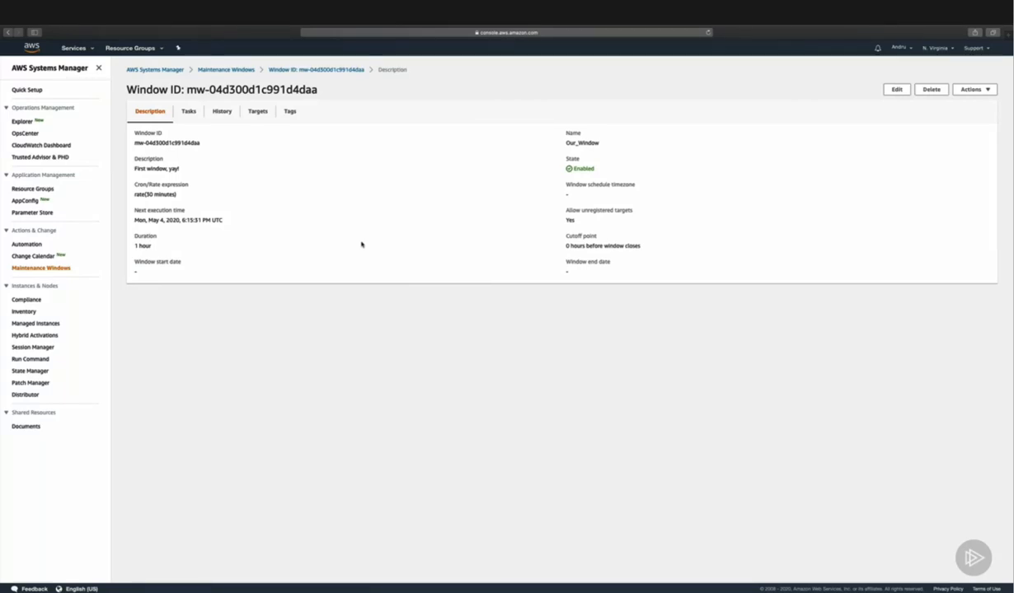
left_click(191, 111)
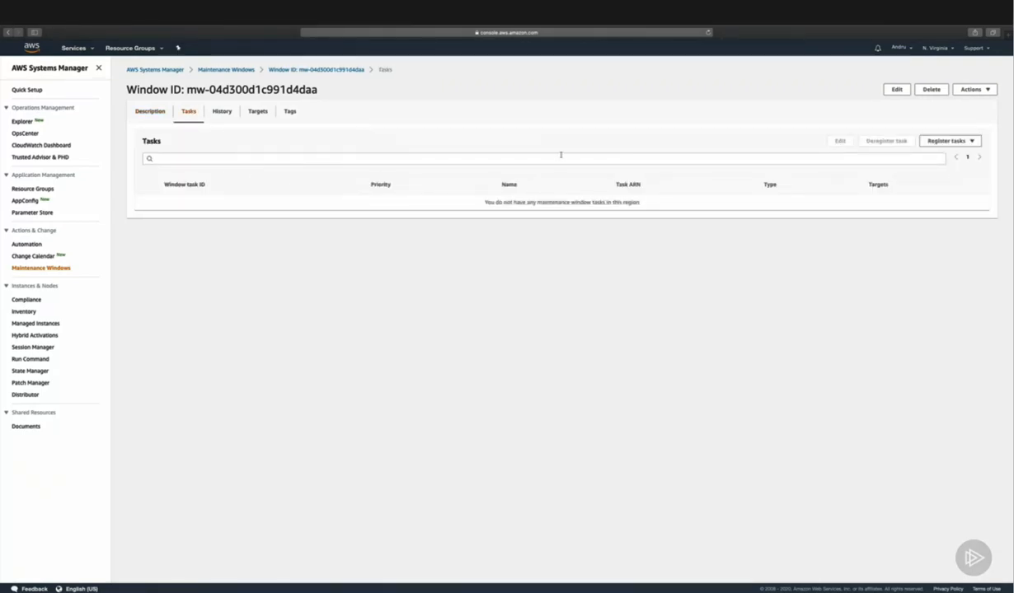
left_click(219, 116)
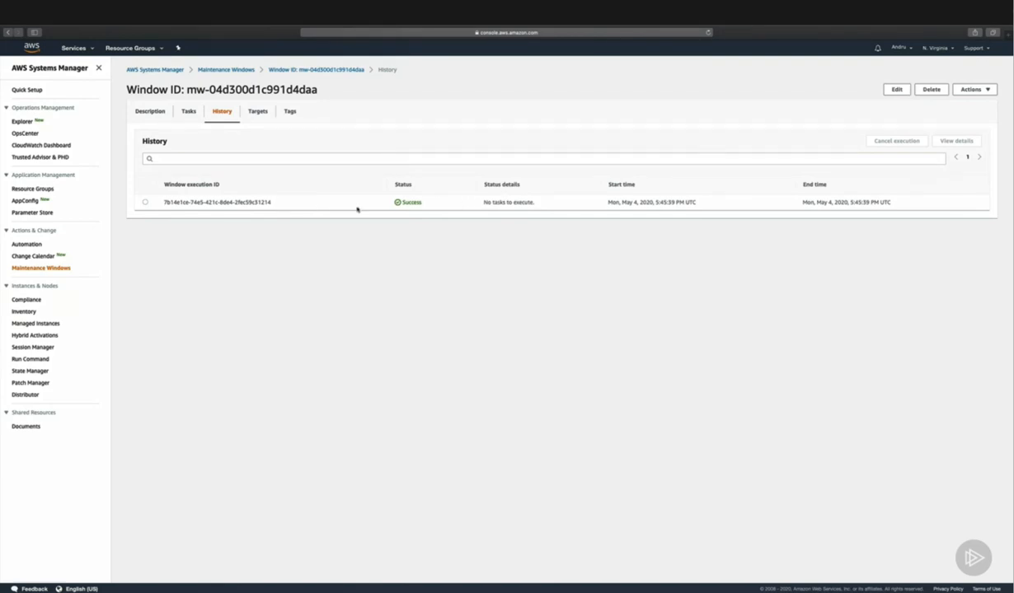
left_click(143, 204)
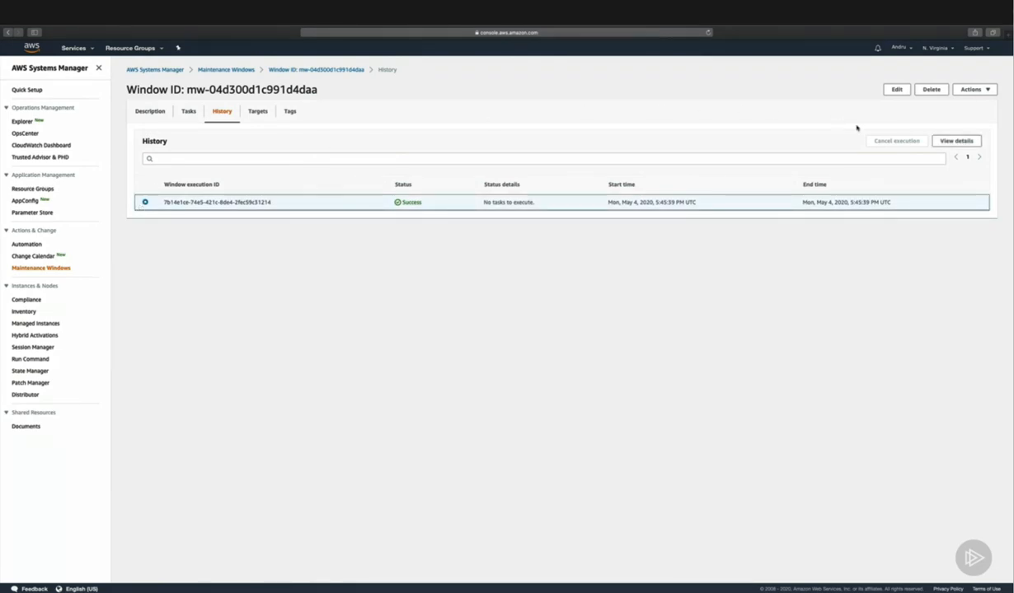
left_click(939, 141)
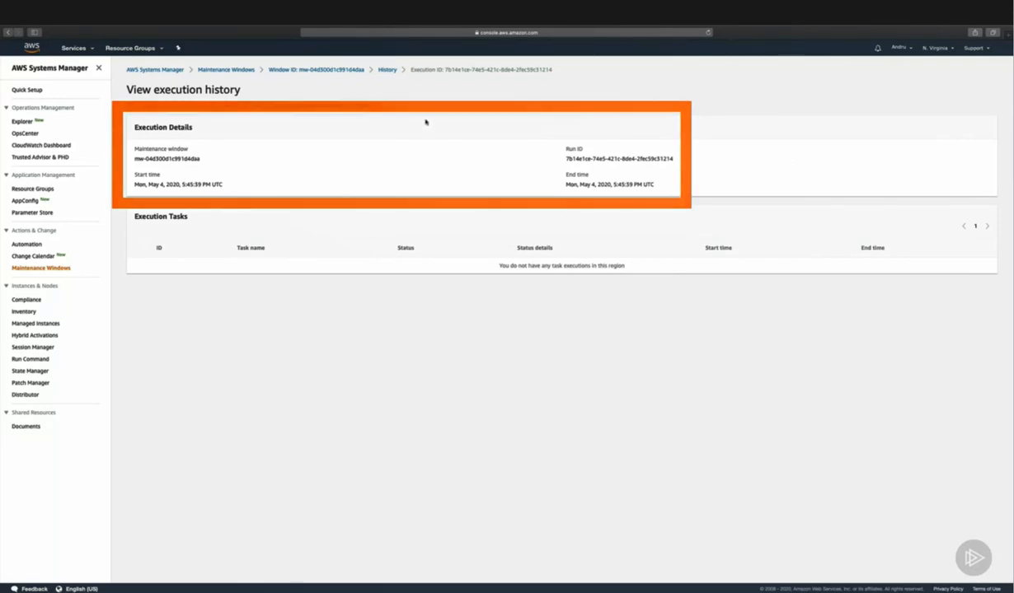
Start registering a target for the maintenance window, with the name EC2, description Ec2 and owner information Operations
left_click(322, 72)
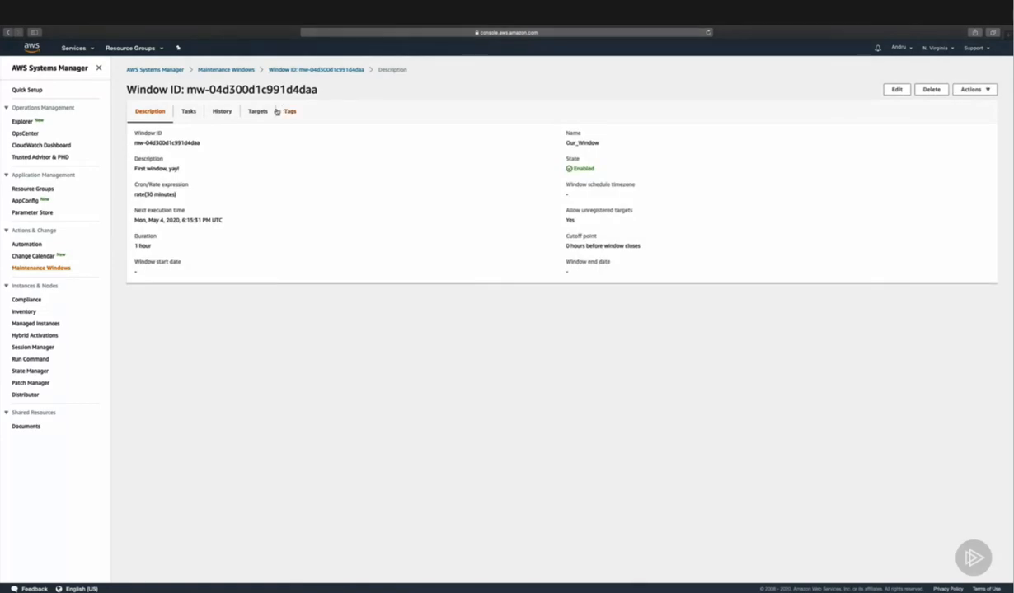
left_click(261, 113)
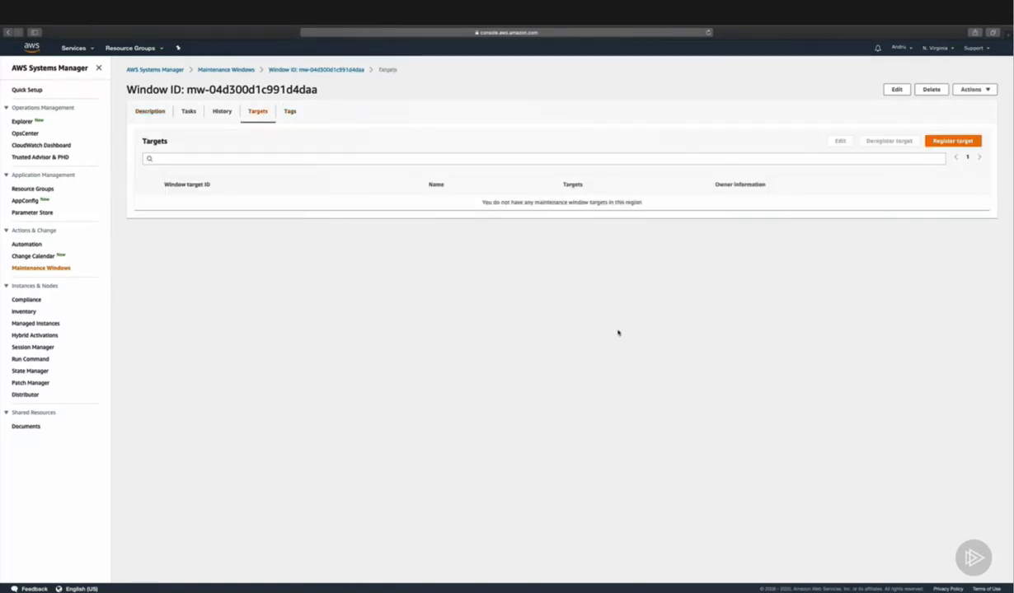
left_click(946, 140)
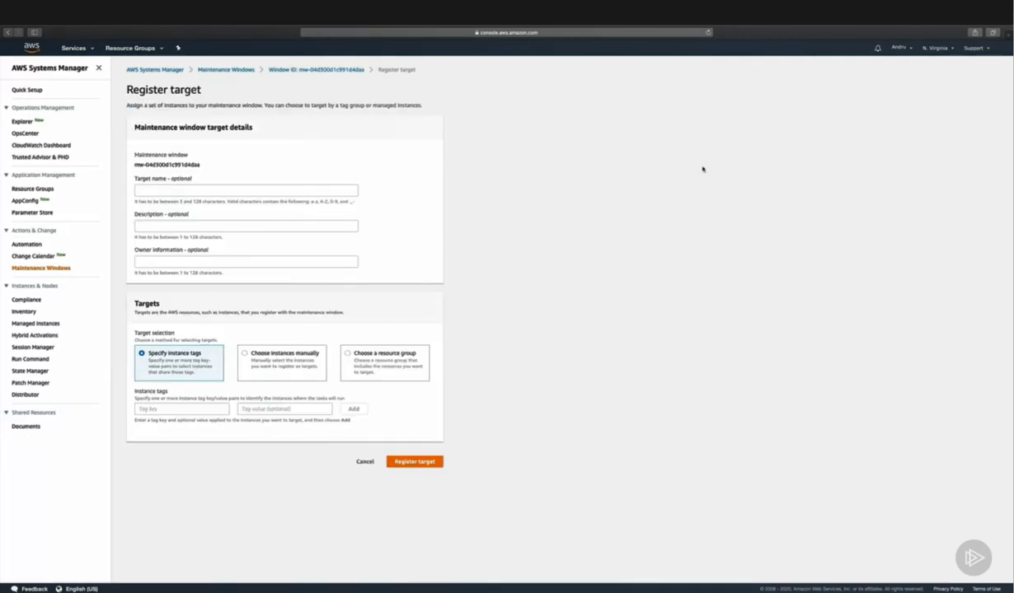
left_click(332, 189)
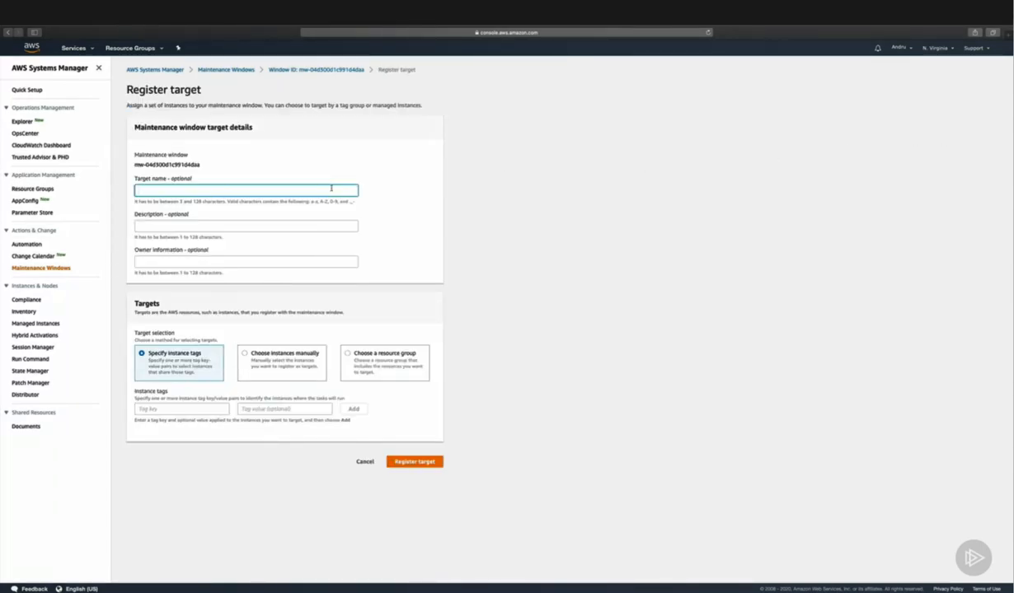
type("EC2")
key("Tab")
type("E")
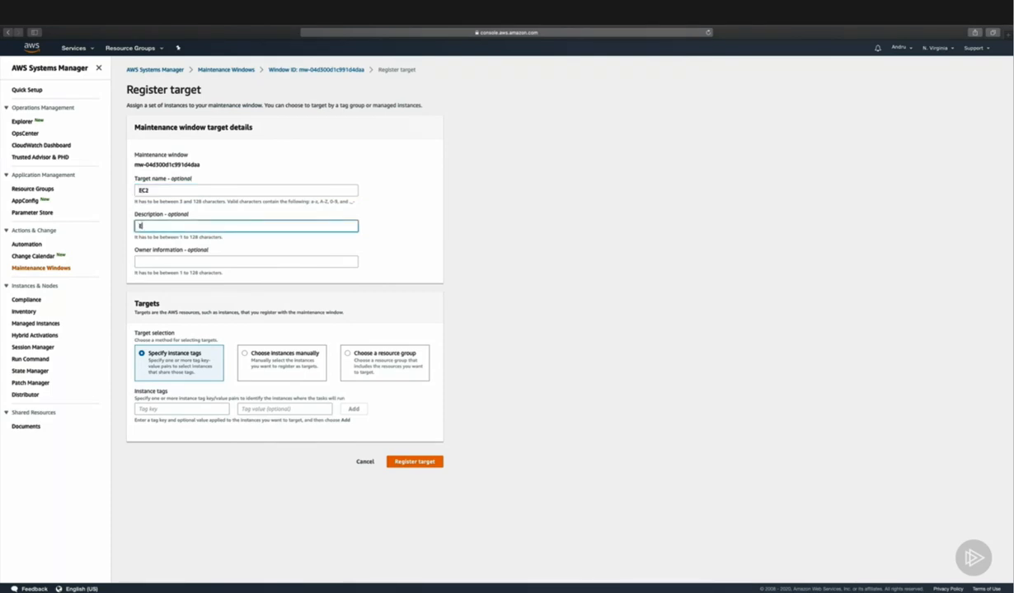
type("c2")
key("Tab")
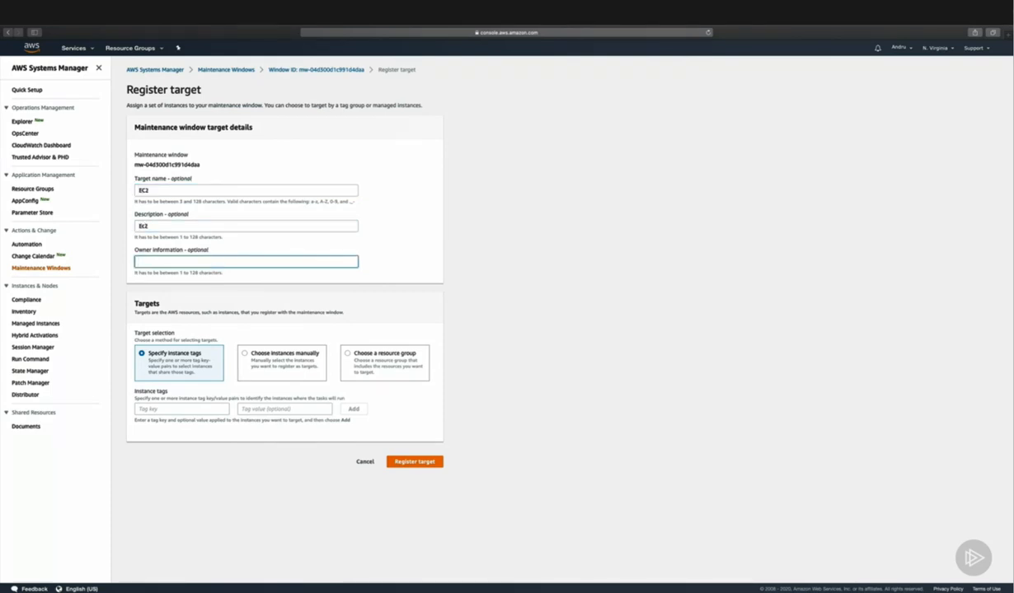
type("Operations")
left_click(461, 247)
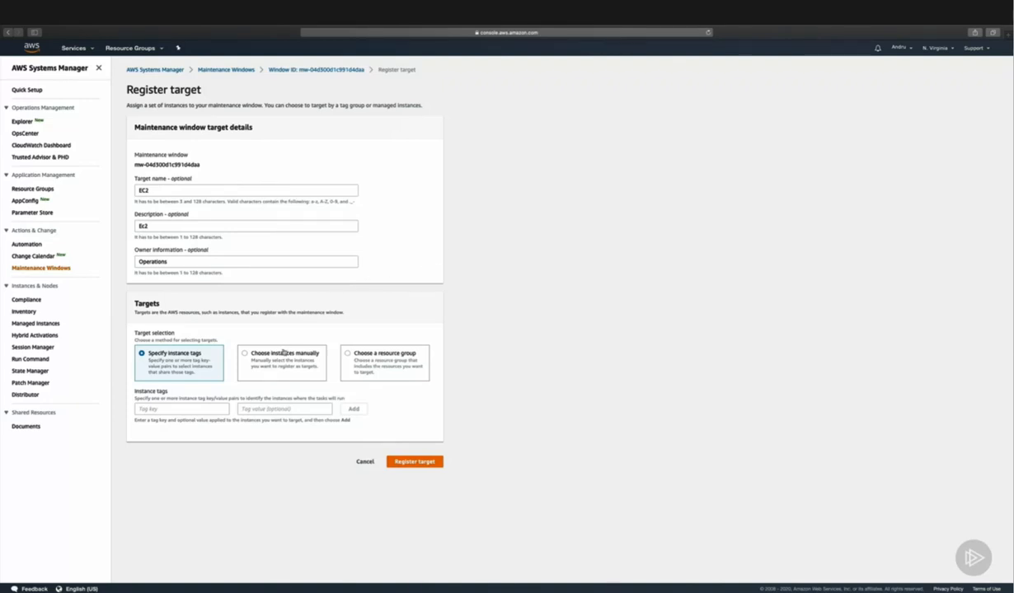
Choose the Prod-Web-Resources resource group limited to AWS::EC2::Instance resources as the target, and register it
left_click(347, 356)
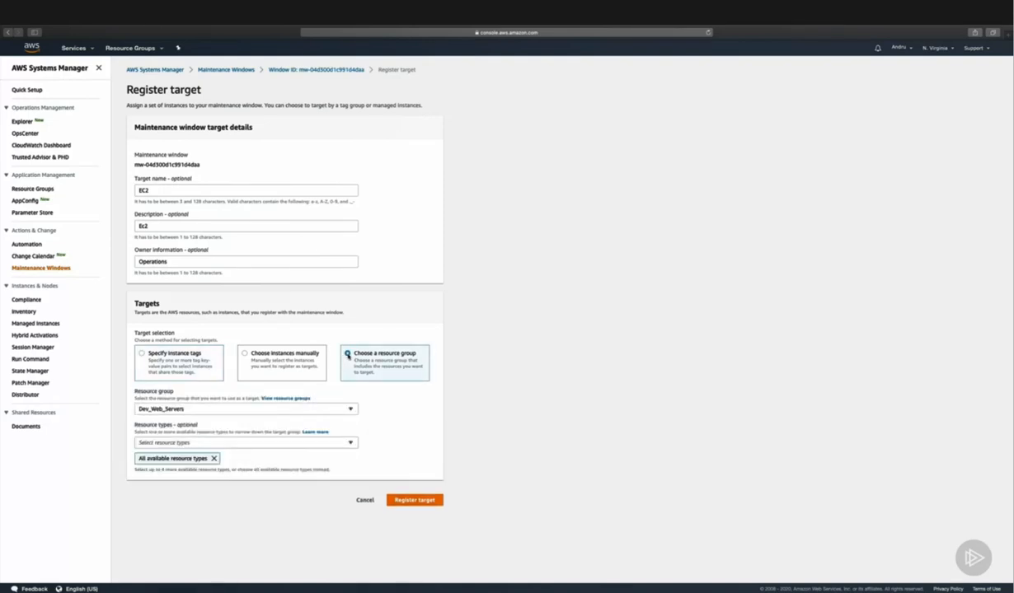
left_click(337, 410)
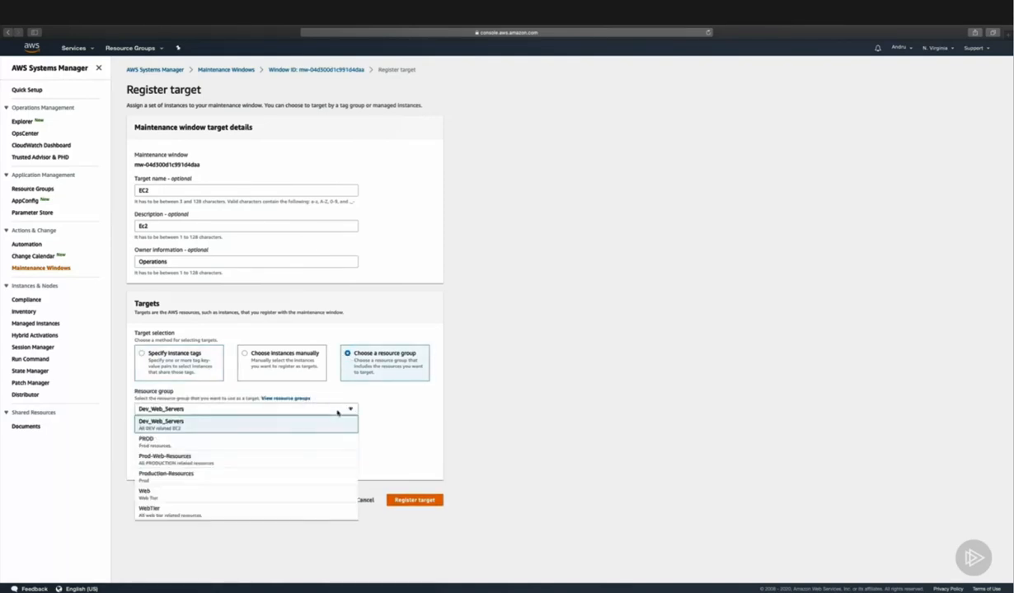
left_click(302, 459)
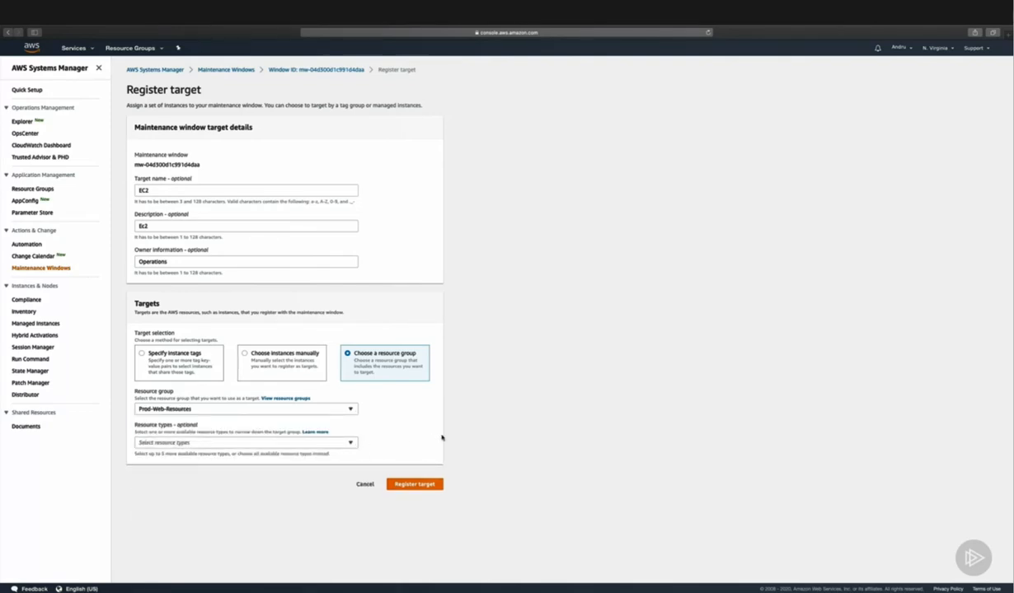
left_click(357, 443)
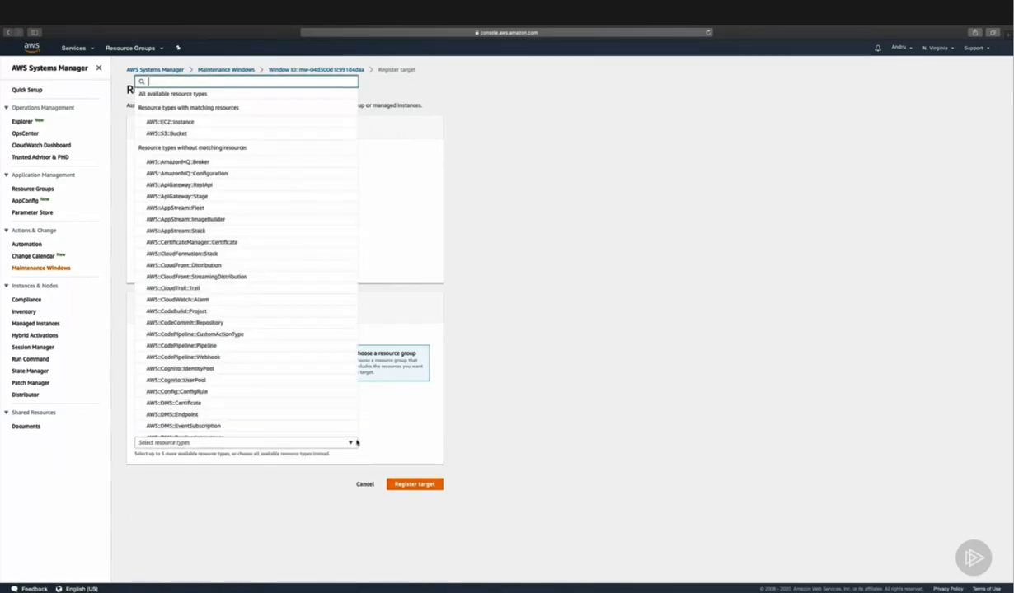
left_click(279, 126)
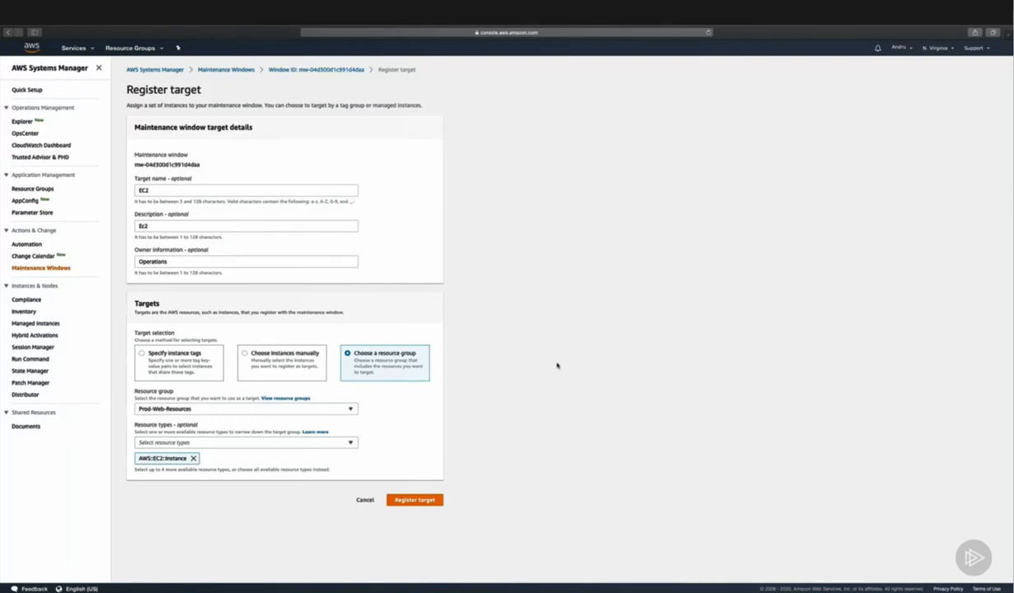
left_click(420, 500)
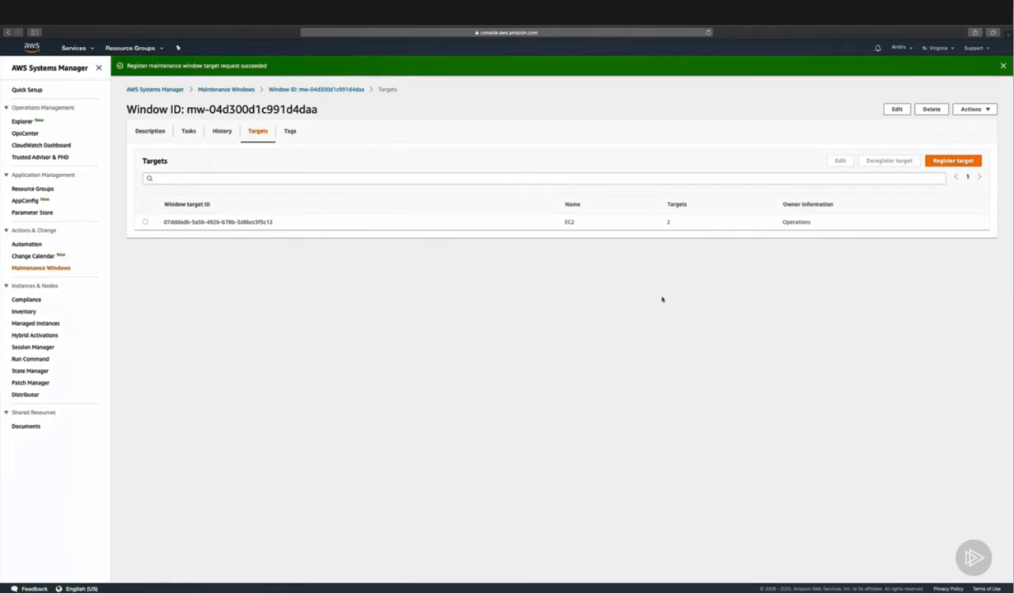
Select the registered EC2 target and review the maintenance window's description
left_click(145, 223)
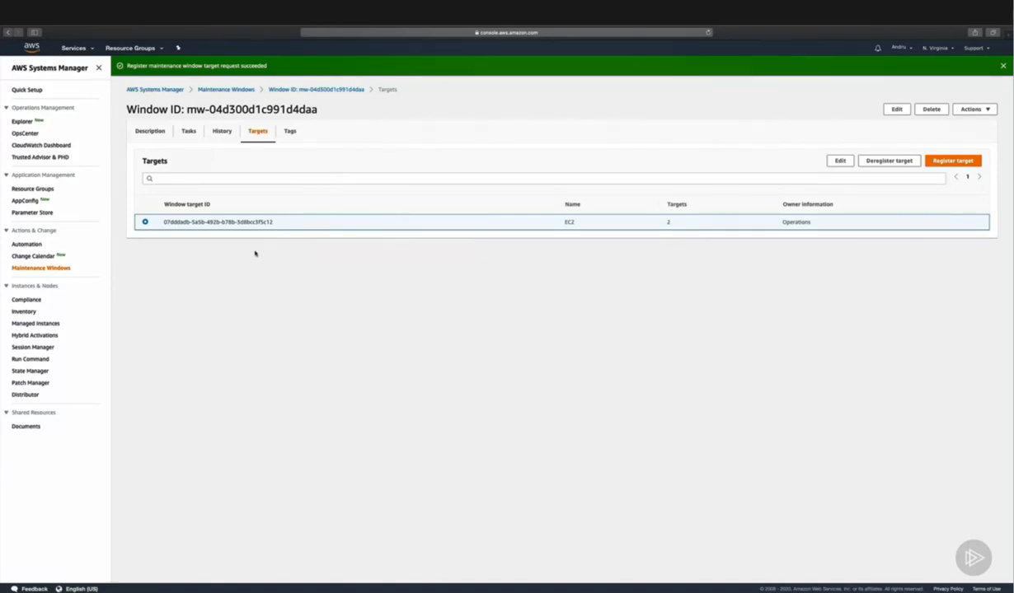
left_click(150, 132)
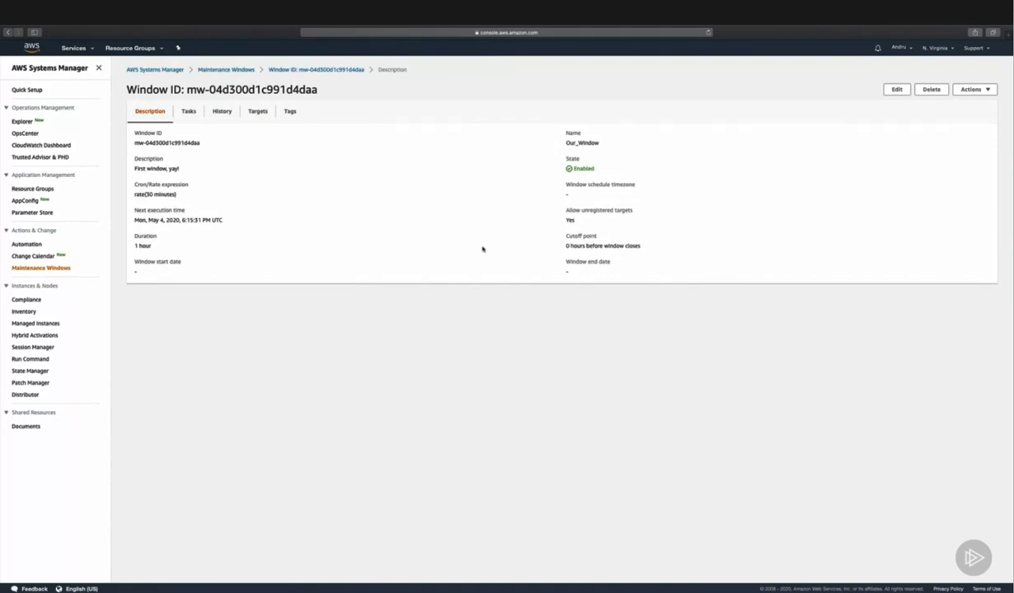
Start a new change calendar named Our_CC with the description Enterprise Change Calendar
left_click(35, 256)
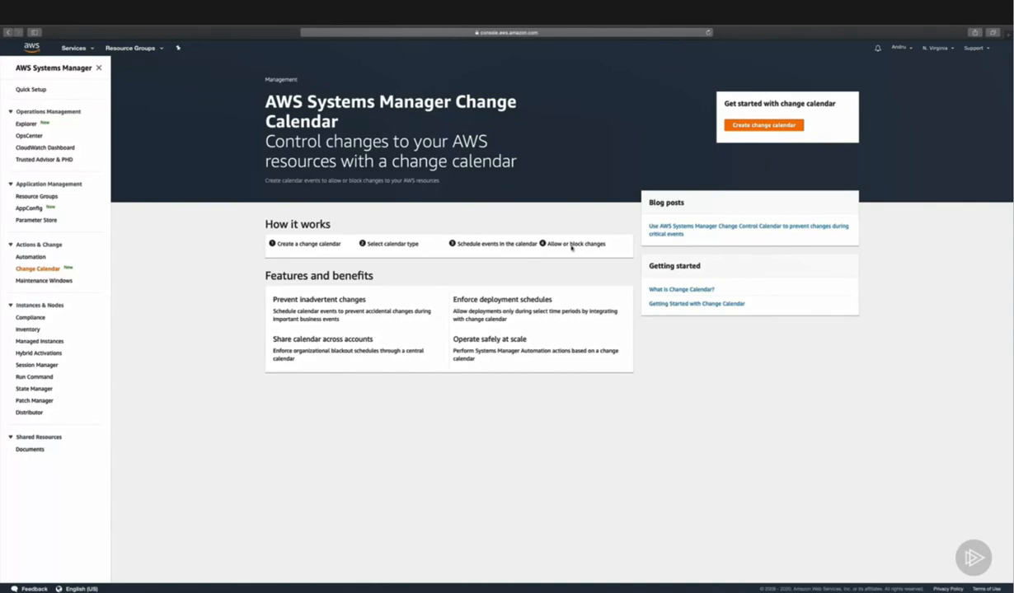
left_click(758, 127)
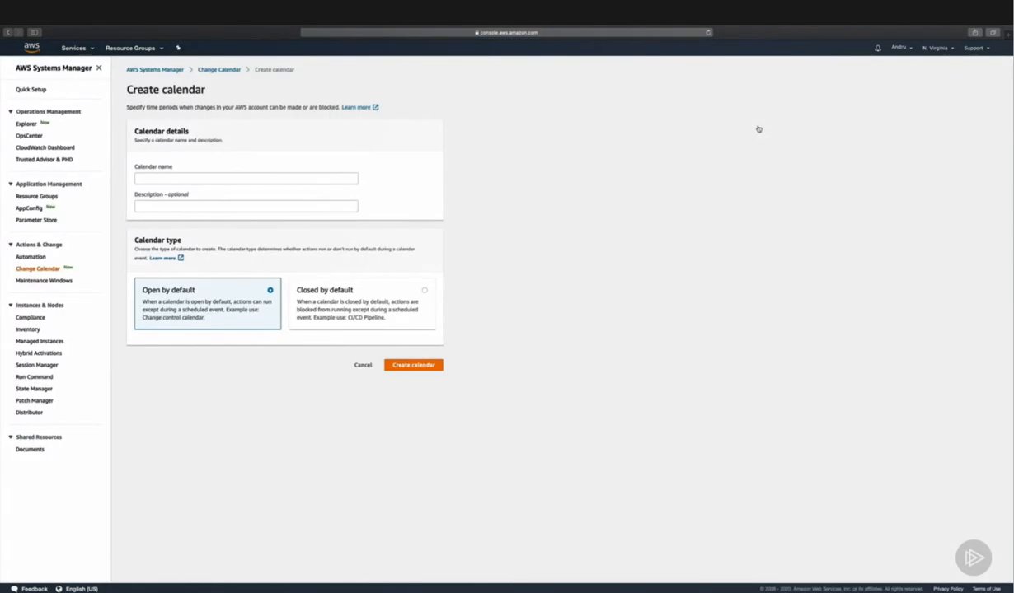
left_click(342, 176)
type("Our_CC")
key("Tab")
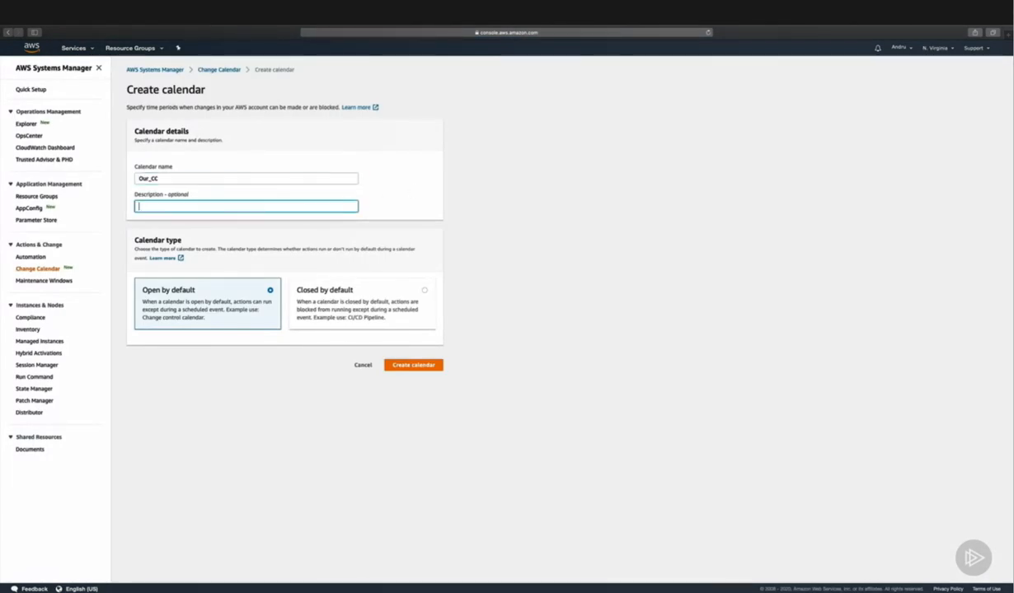
type("Enterprise Change Calendar")
left_click(501, 269)
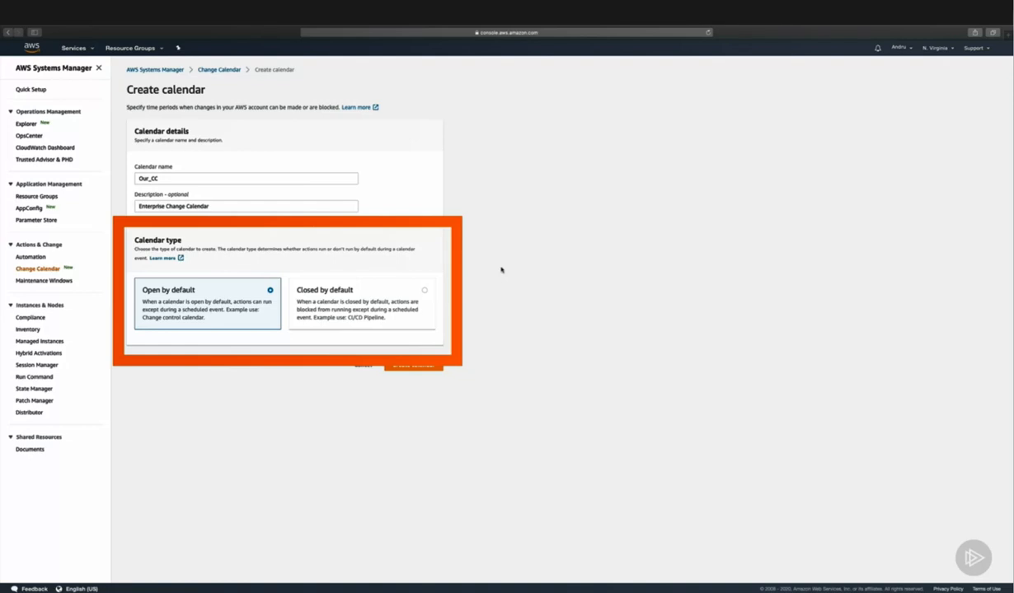
Set the calendar type to Closed by default and create the calendar
left_click(402, 287)
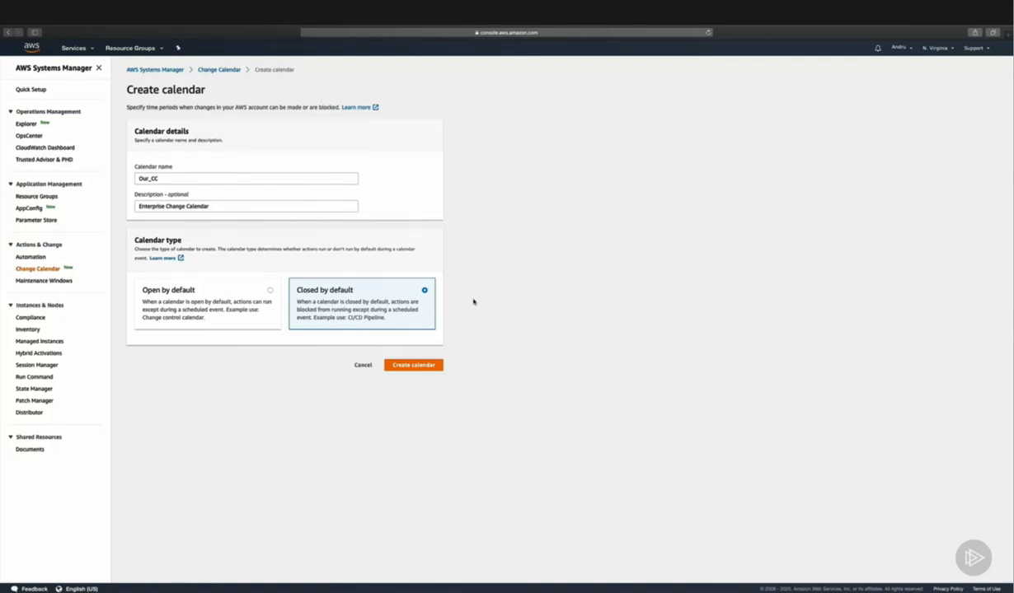
left_click(269, 291)
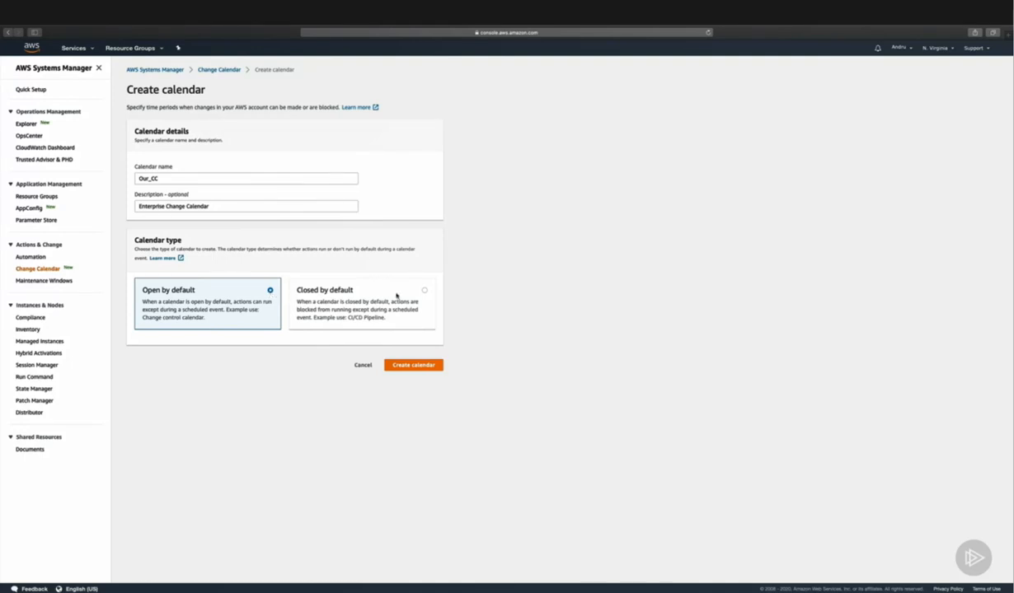
left_click(425, 291)
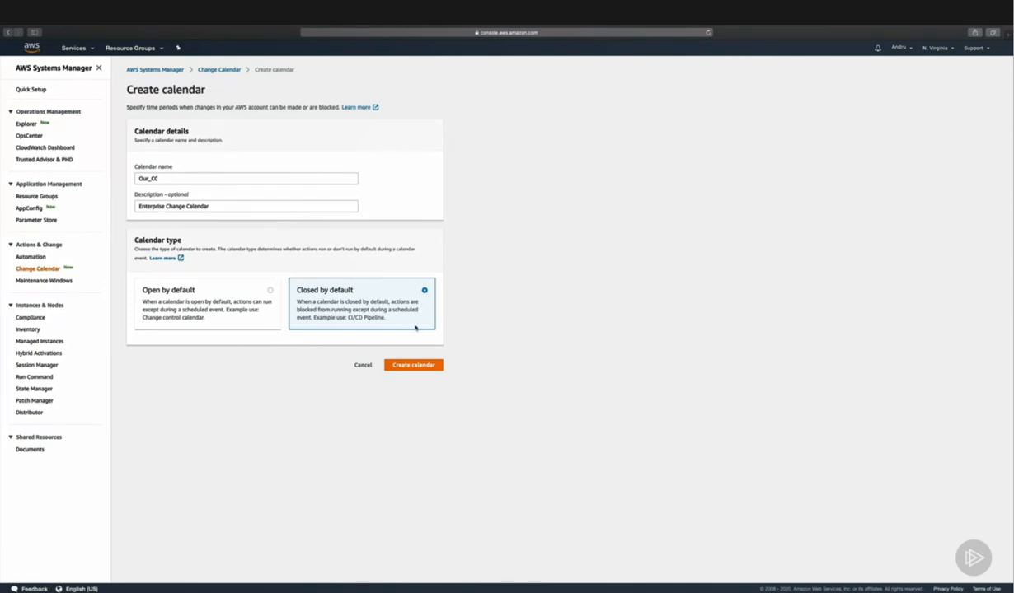
left_click(415, 370)
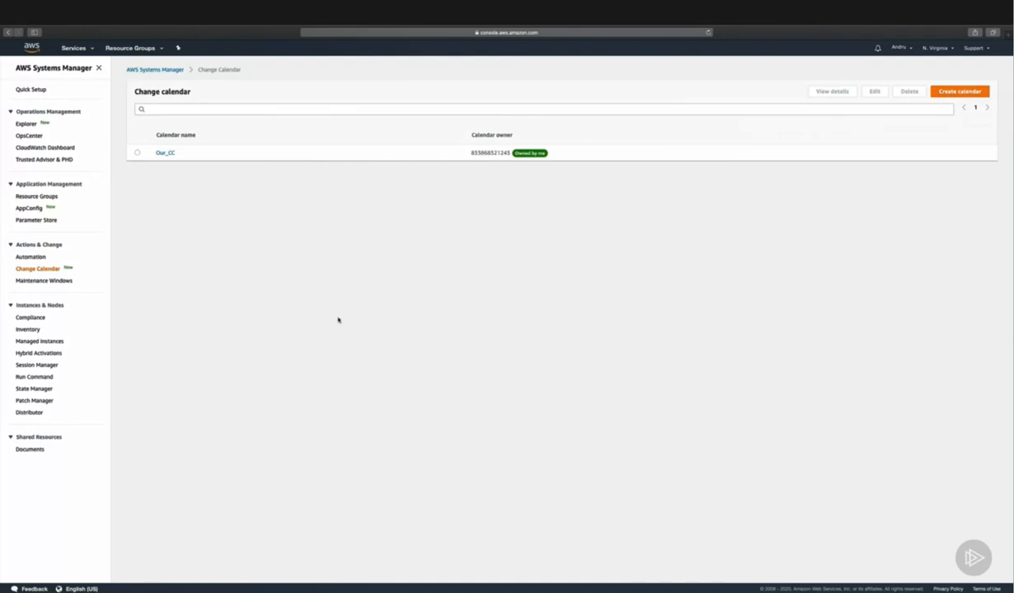
Start a scheduled event in the Our_CC calendar, named Prod_Patching with the description Production Patching
left_click(166, 154)
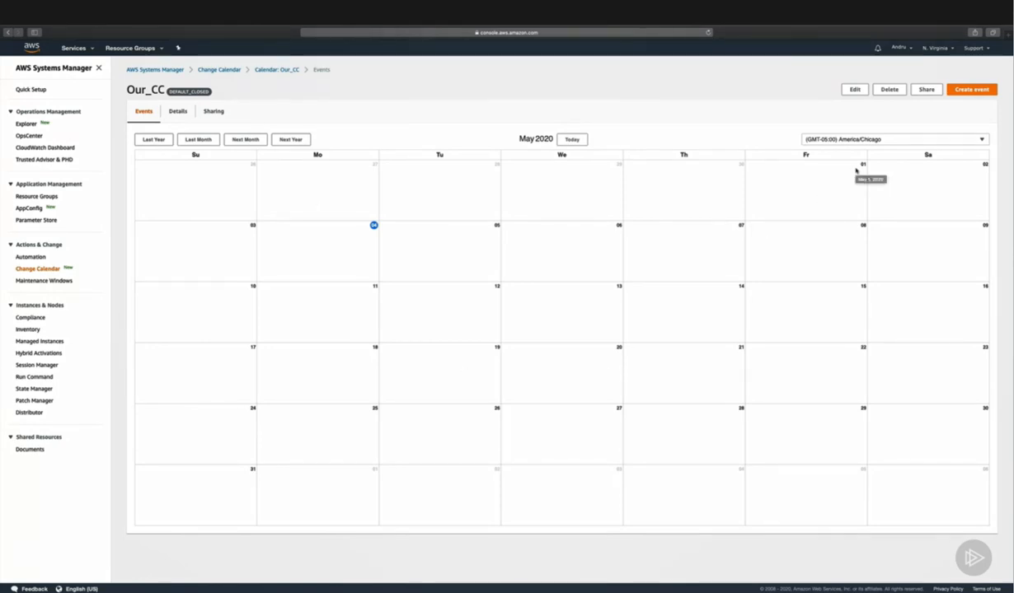
left_click(970, 89)
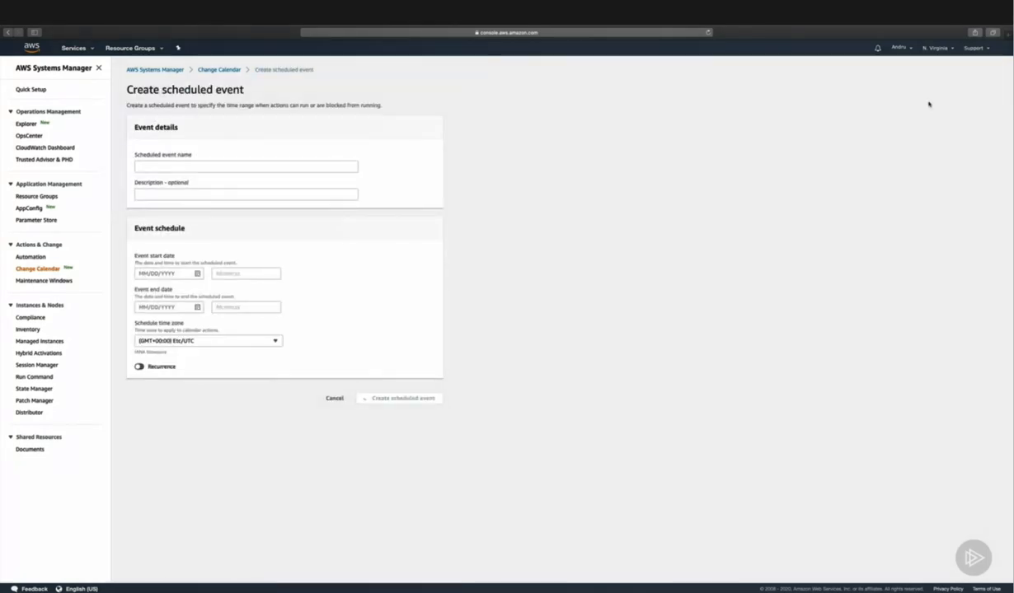
left_click(272, 166)
type("Pro")
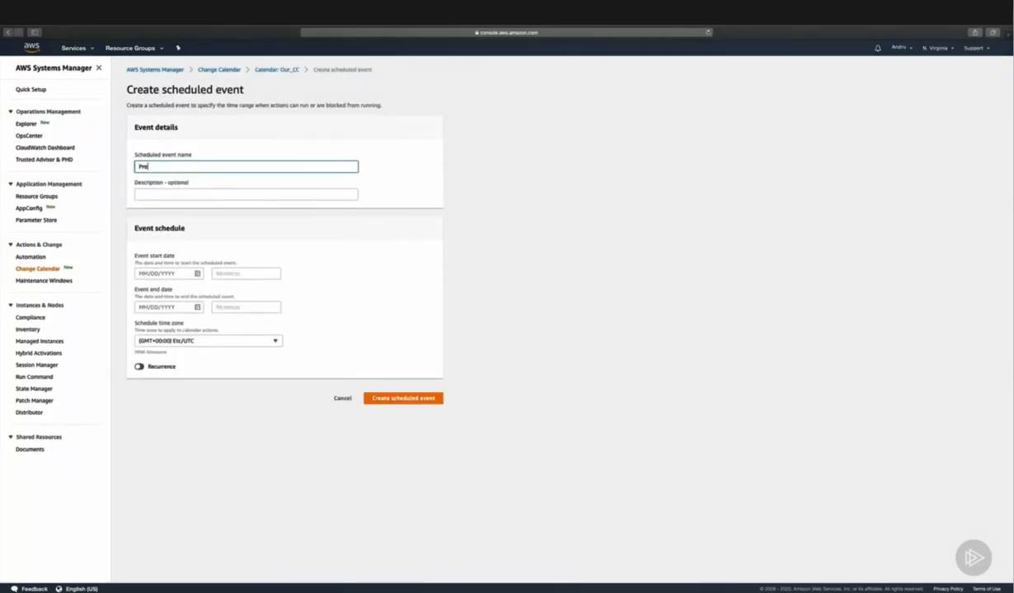
type("d_Patching")
key("Tab")
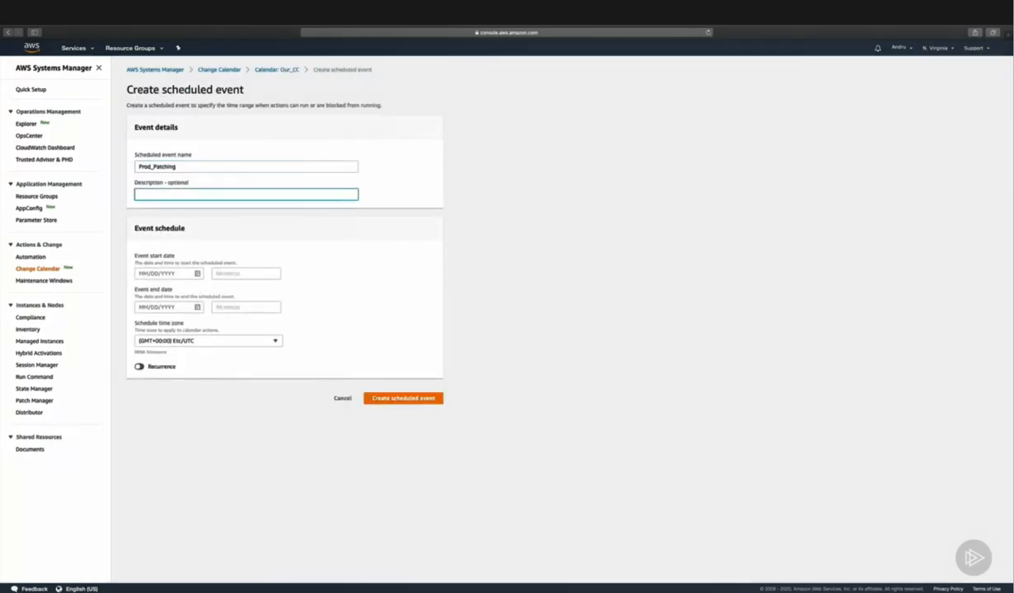
type("Production Patching")
Schedule the event to start on 05/11/2020 and end on 05/15/2020
left_click(190, 273)
left_click(186, 274)
left_click(185, 275)
left_click(185, 275)
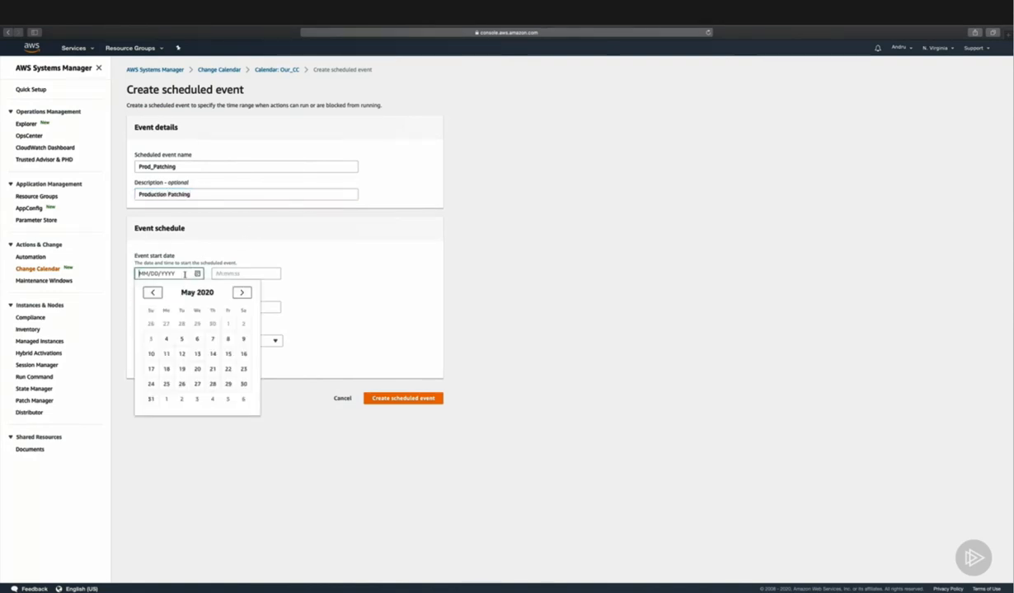
left_click(167, 353)
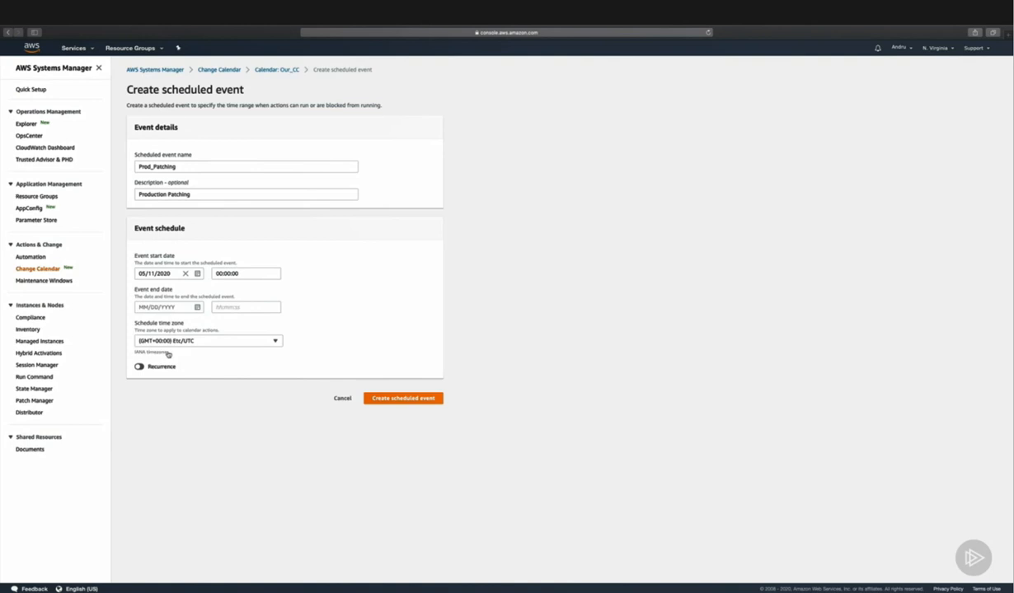
left_click(189, 305)
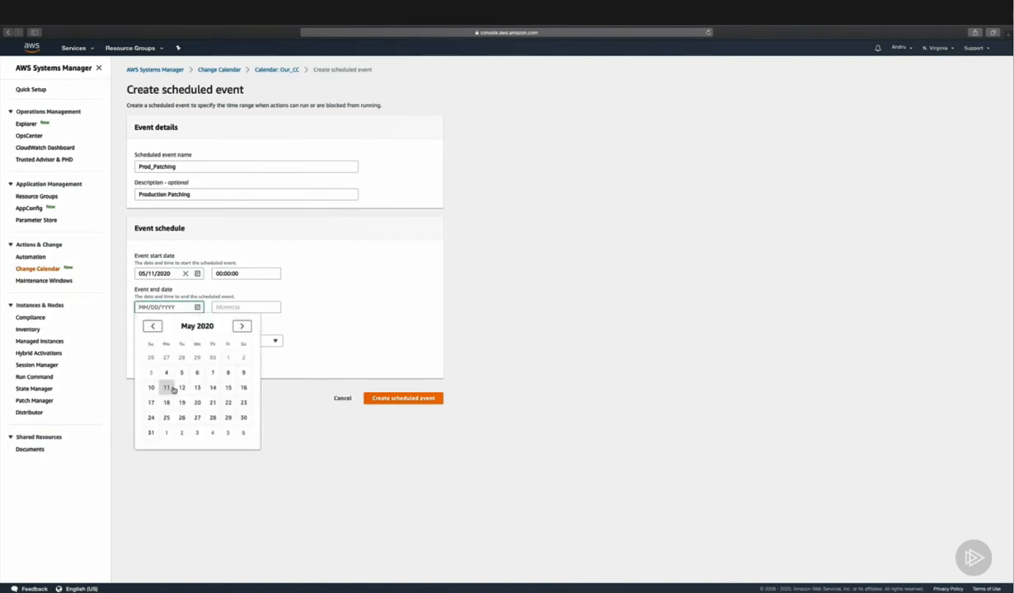
left_click(227, 387)
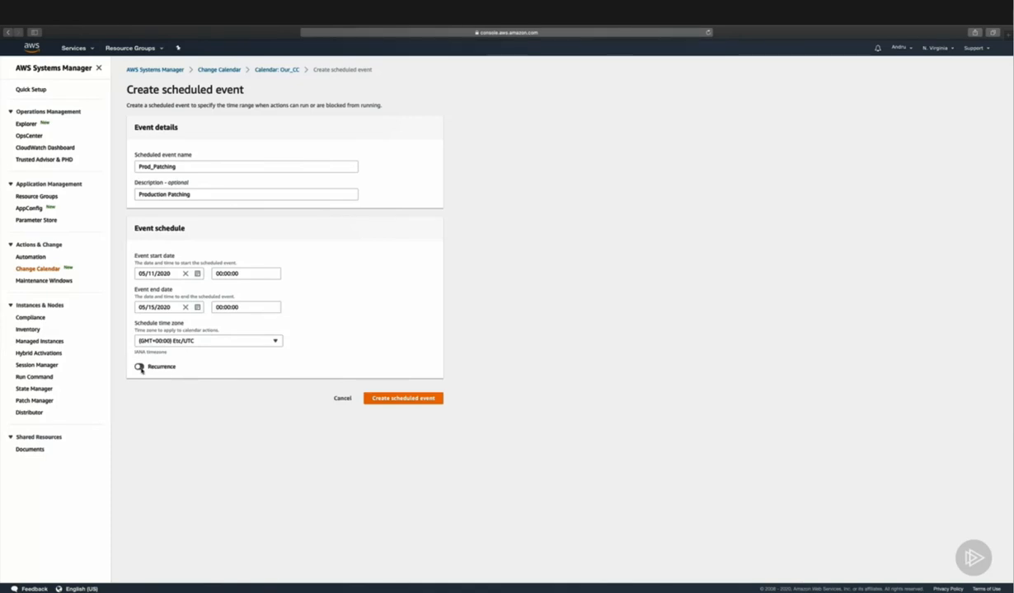
Try daily recurrence with the Until and Occurrence(s) end options, and switch recurrence off again
left_click(138, 365)
left_click(154, 385)
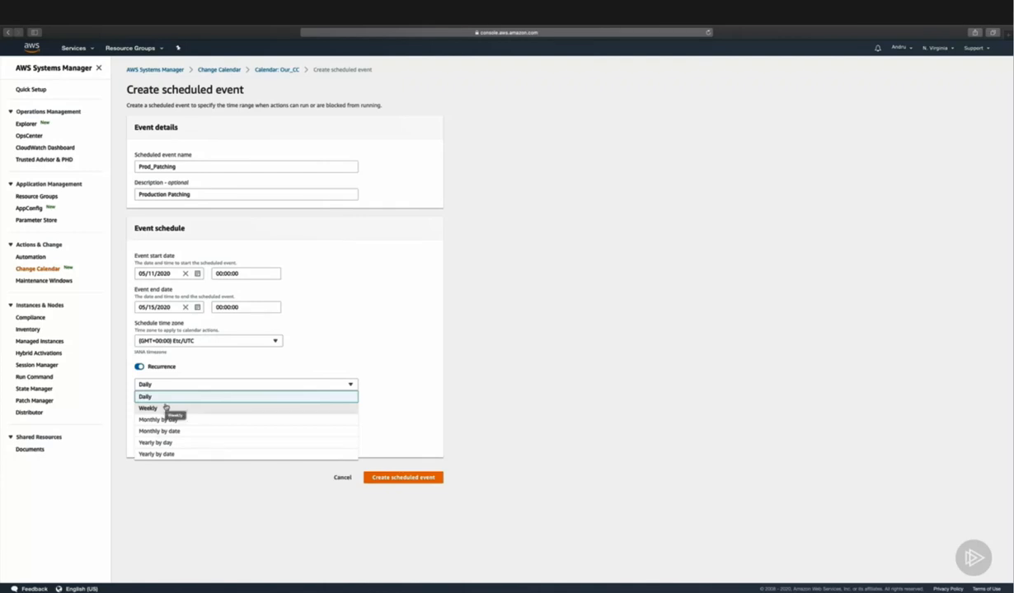
left_click(324, 368)
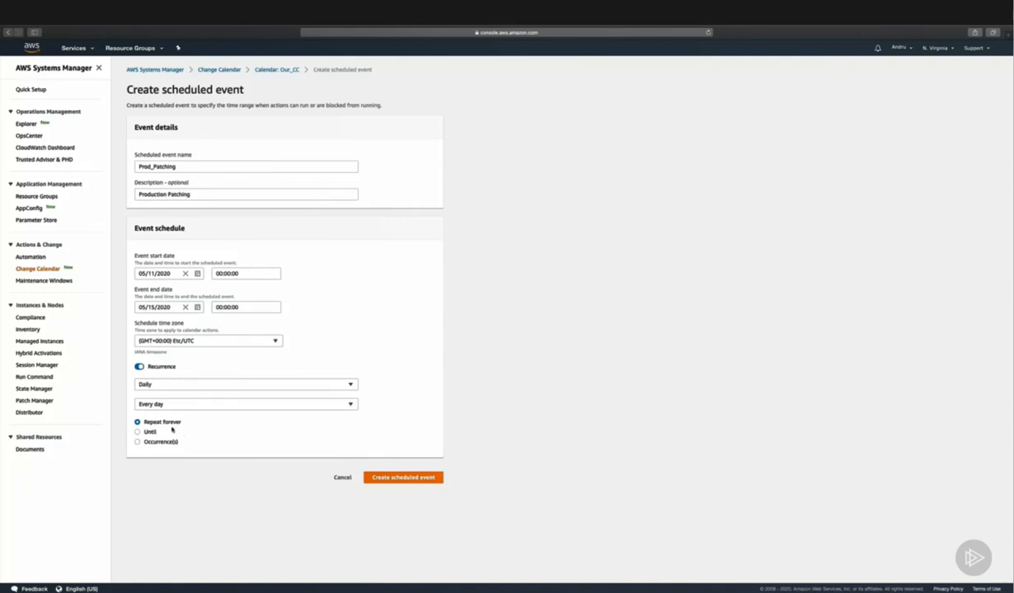
left_click(137, 433)
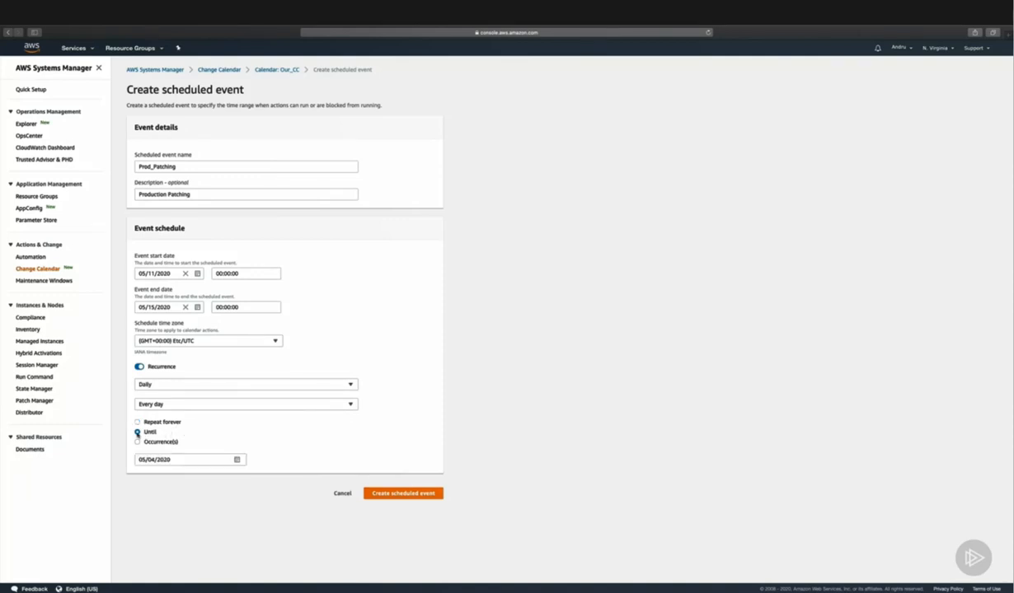
left_click(137, 442)
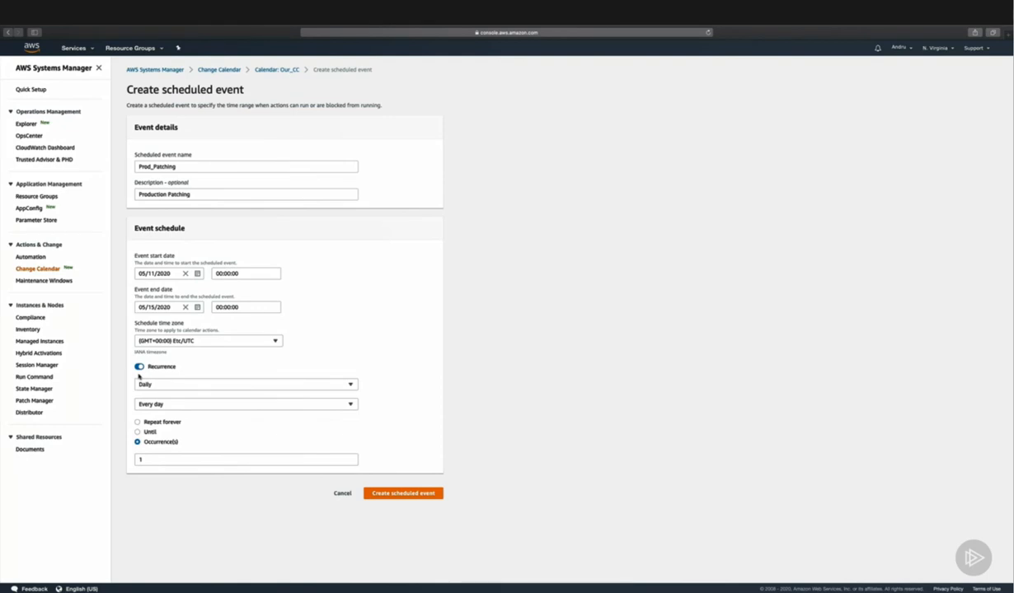
left_click(139, 367)
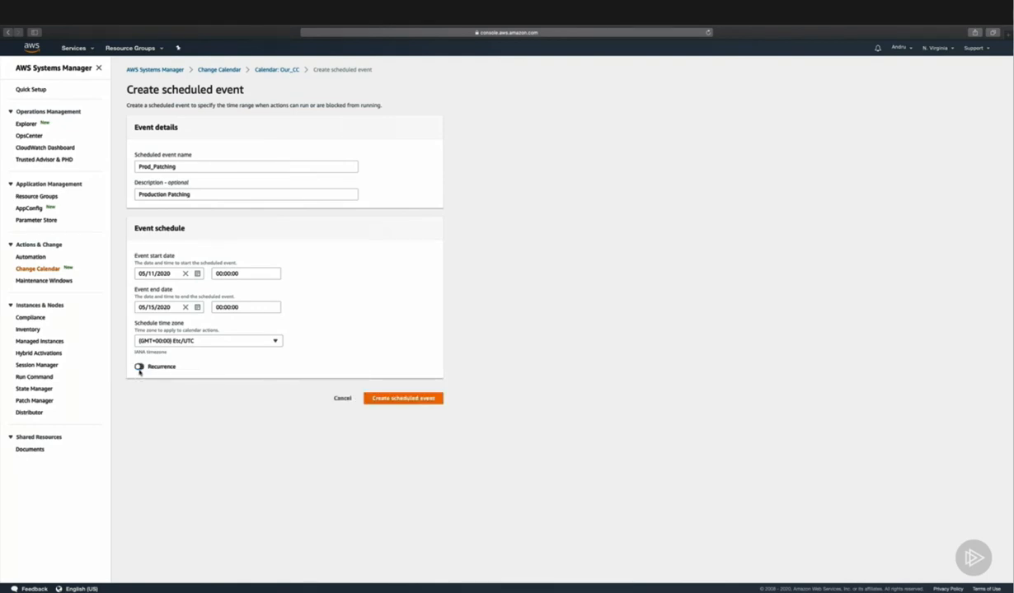
Create the scheduled event and examine the Automation use snippet in the calendar's details
left_click(404, 402)
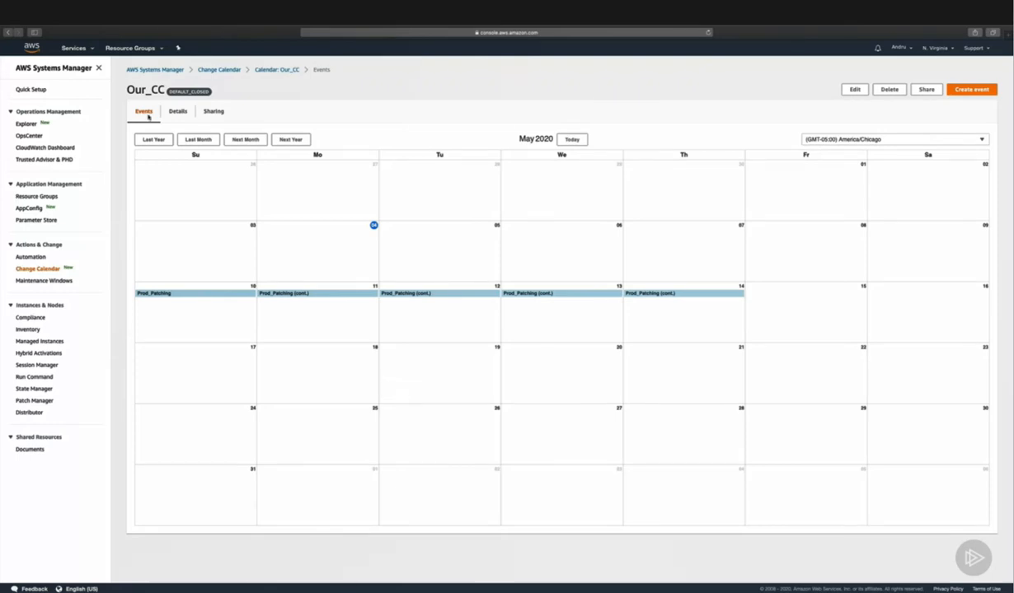
left_click(179, 113)
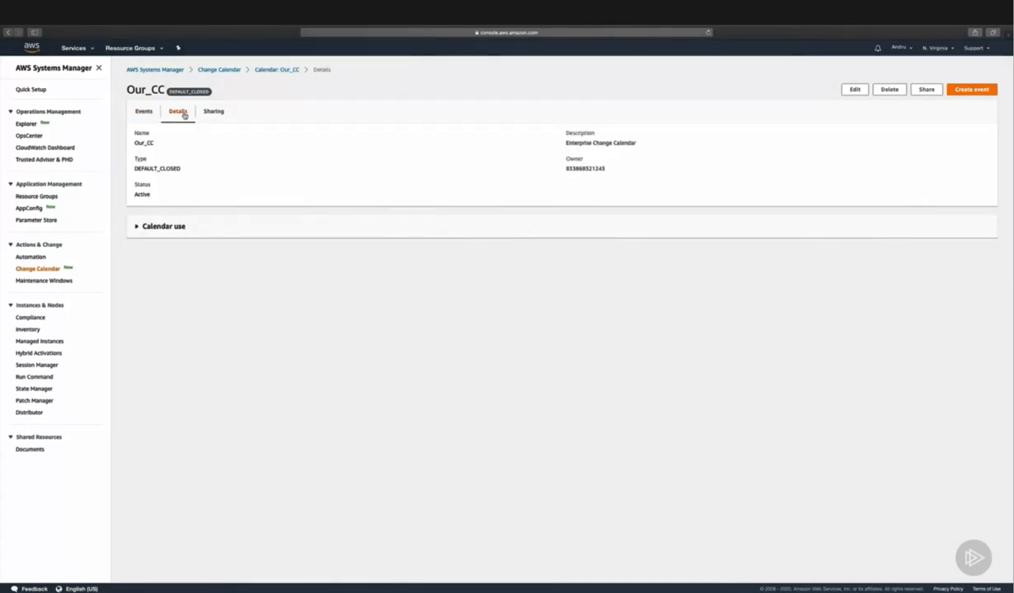
left_click(164, 226)
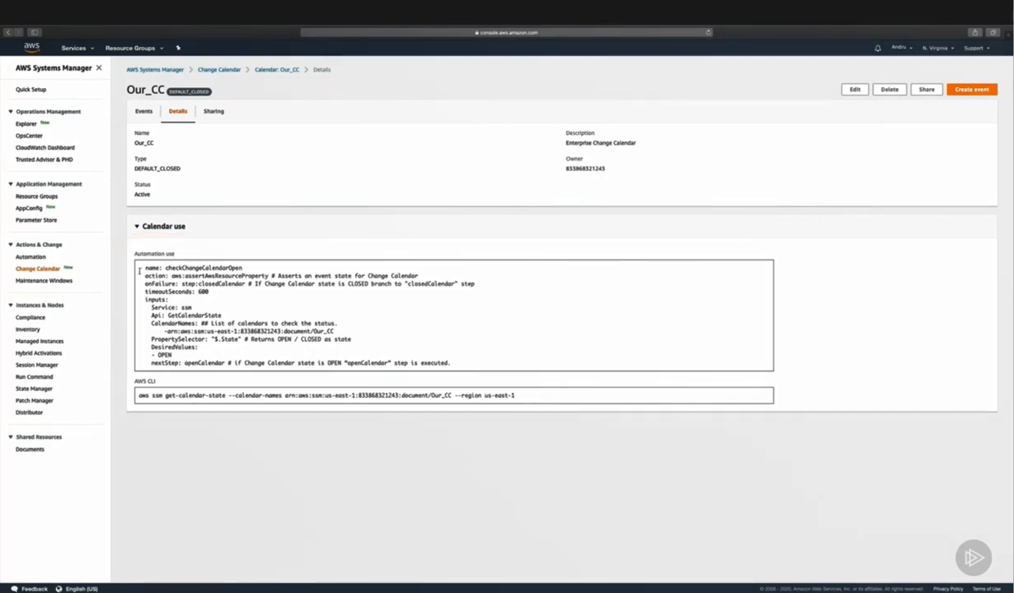
left_click_drag(139, 270, 482, 362)
left_click(482, 365)
Review the calendar's scheduled events, its usage snippets and the AWS accounts sharing it
left_click(145, 111)
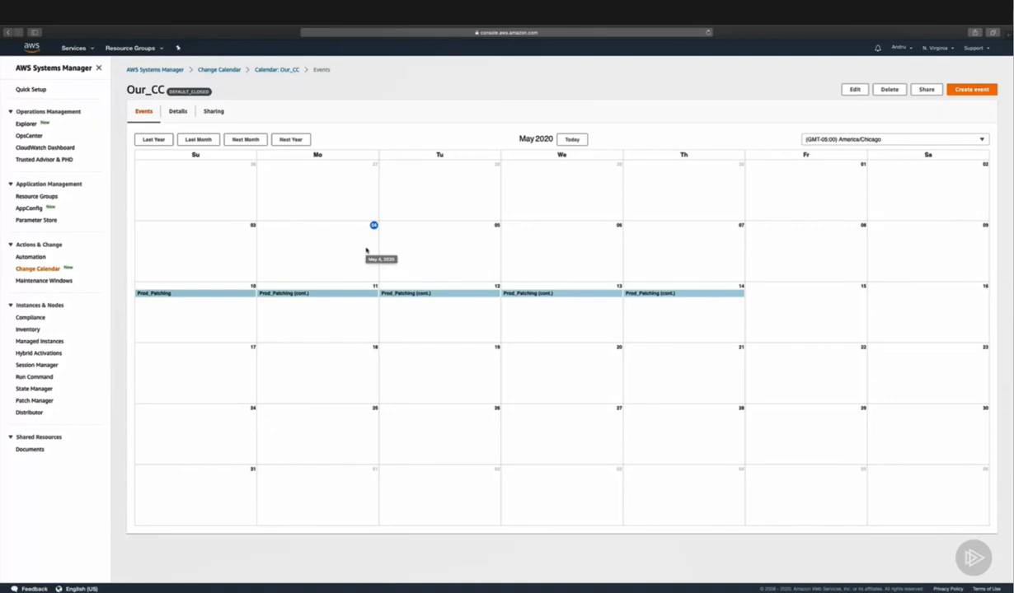
left_click(178, 111)
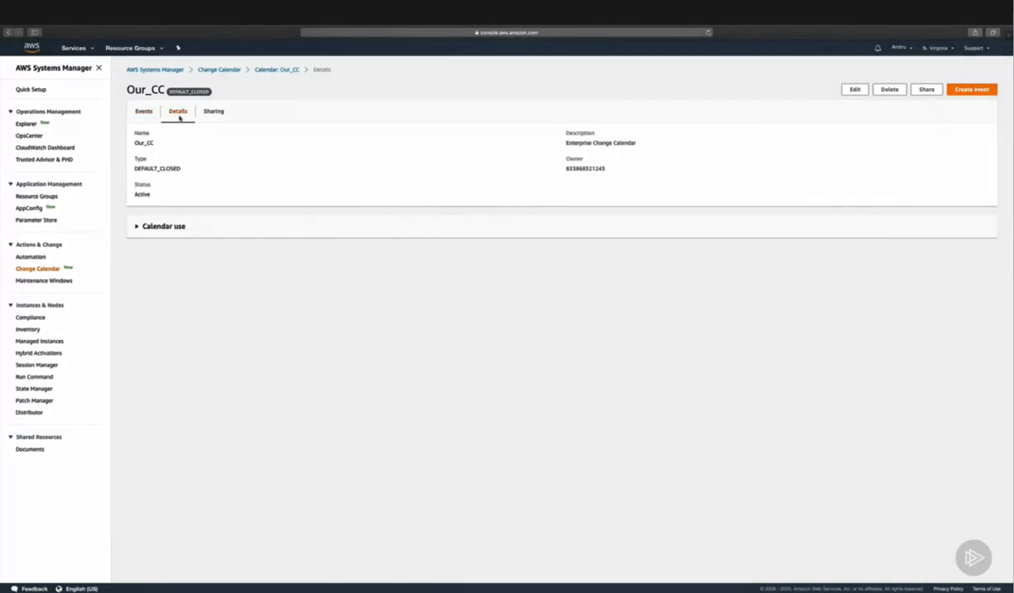
left_click(165, 227)
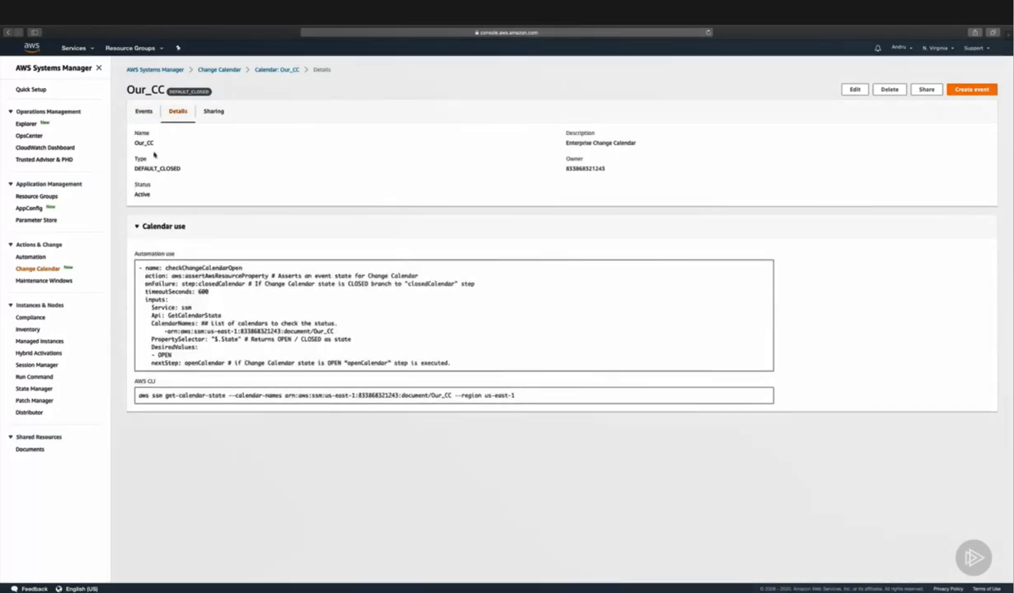
left_click(138, 112)
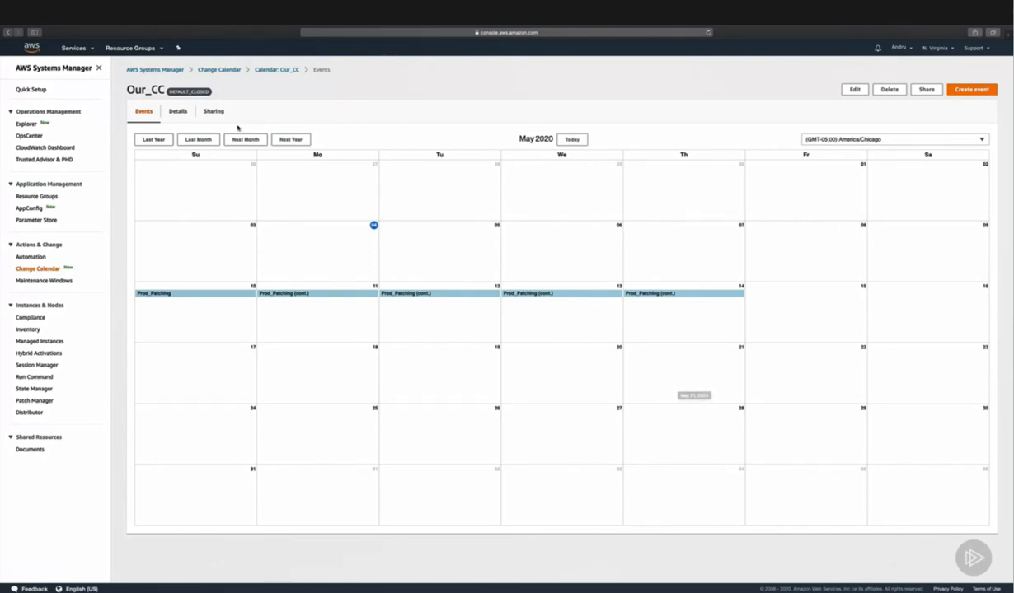
left_click(219, 115)
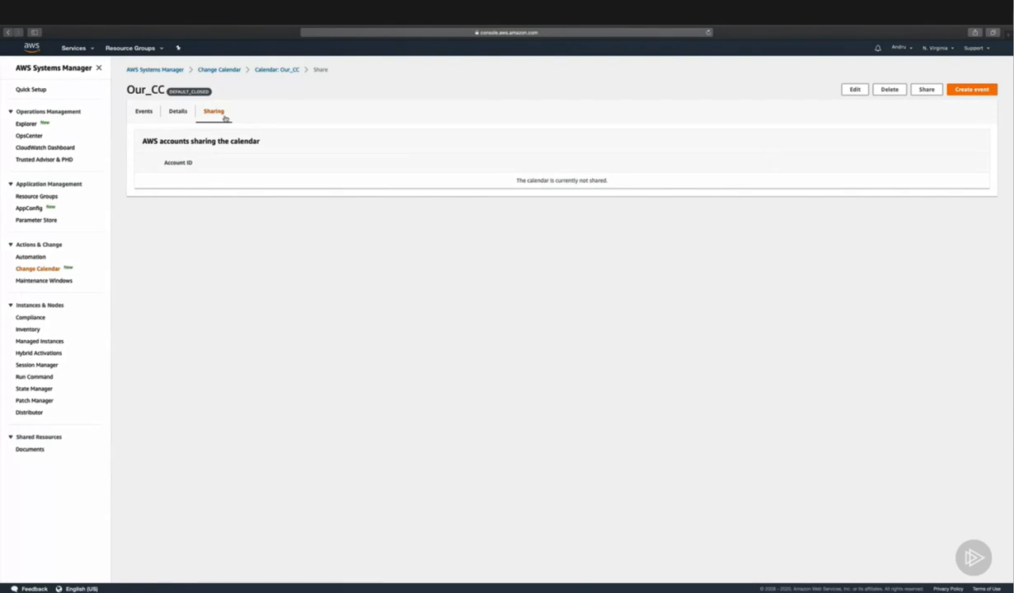
Go back to the Our_Window maintenance window and review its registered targets
left_click(70, 281)
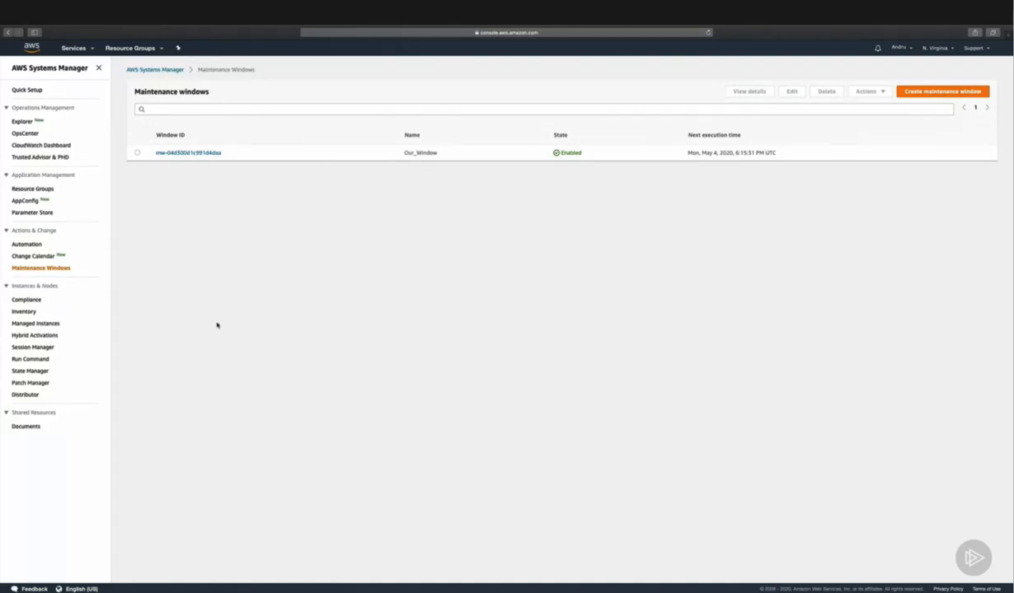
left_click(172, 153)
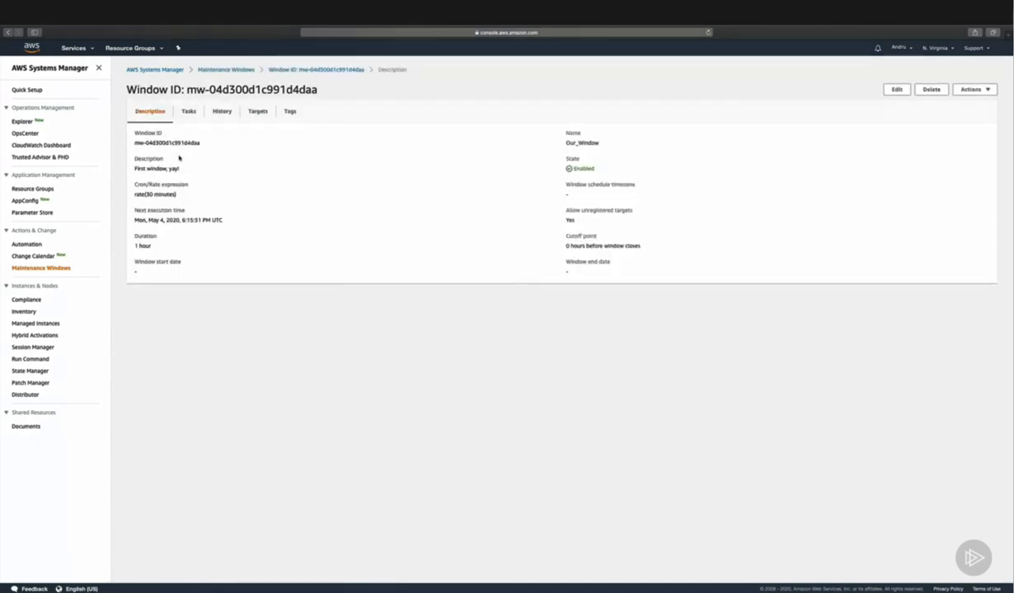
left_click(245, 115)
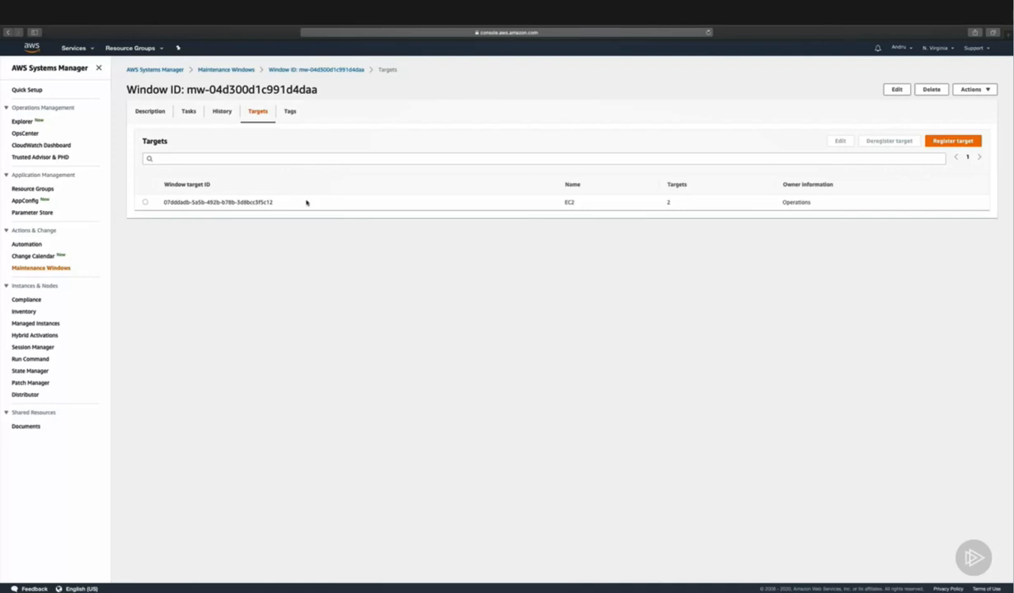
Reopen the Our_CC change calendar and show the Automation and AWS CLI usage in its details
left_click(46, 256)
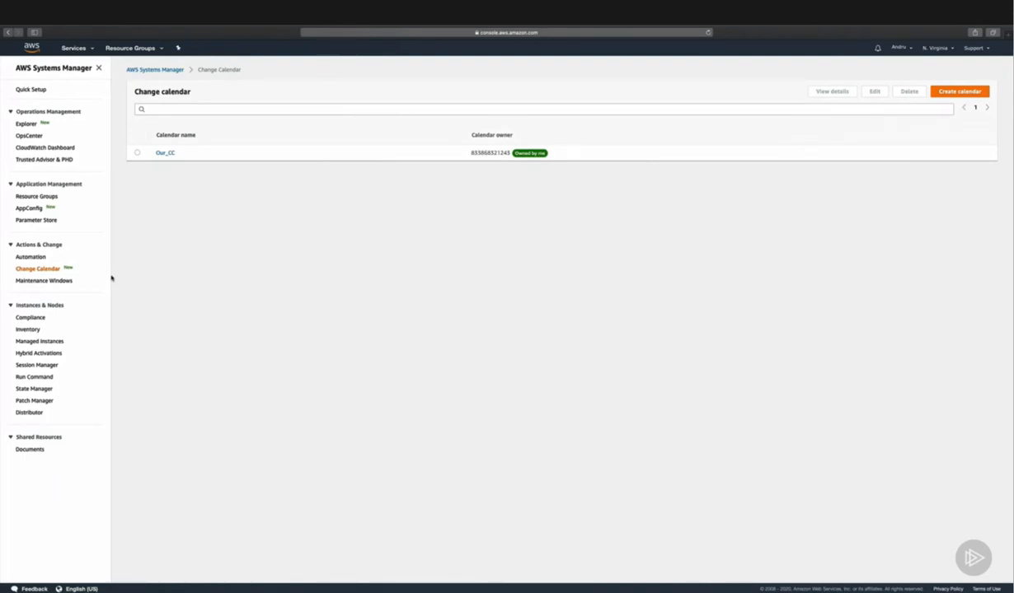
left_click(165, 154)
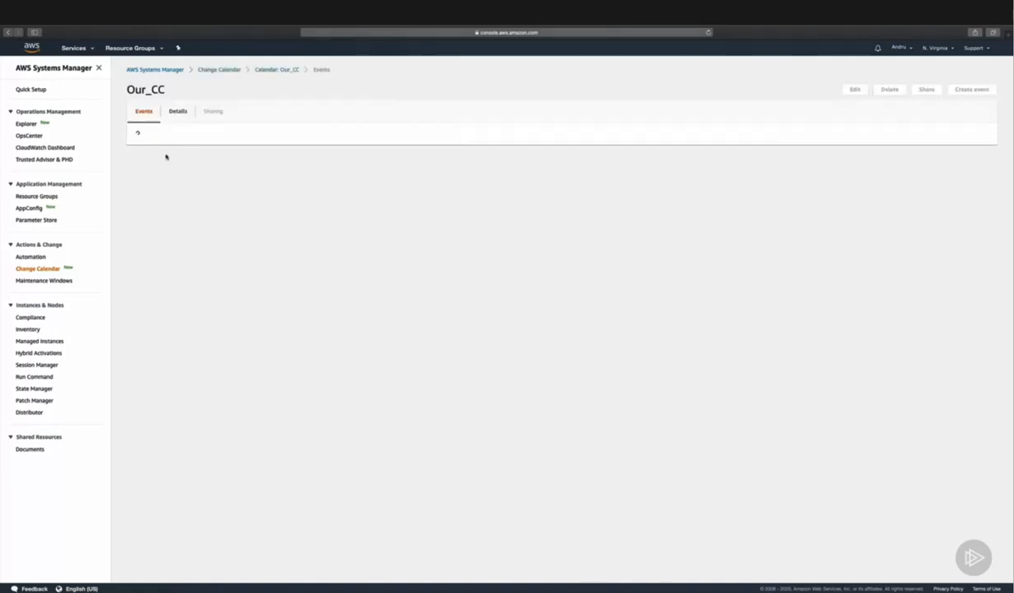
left_click(174, 108)
left_click(136, 225)
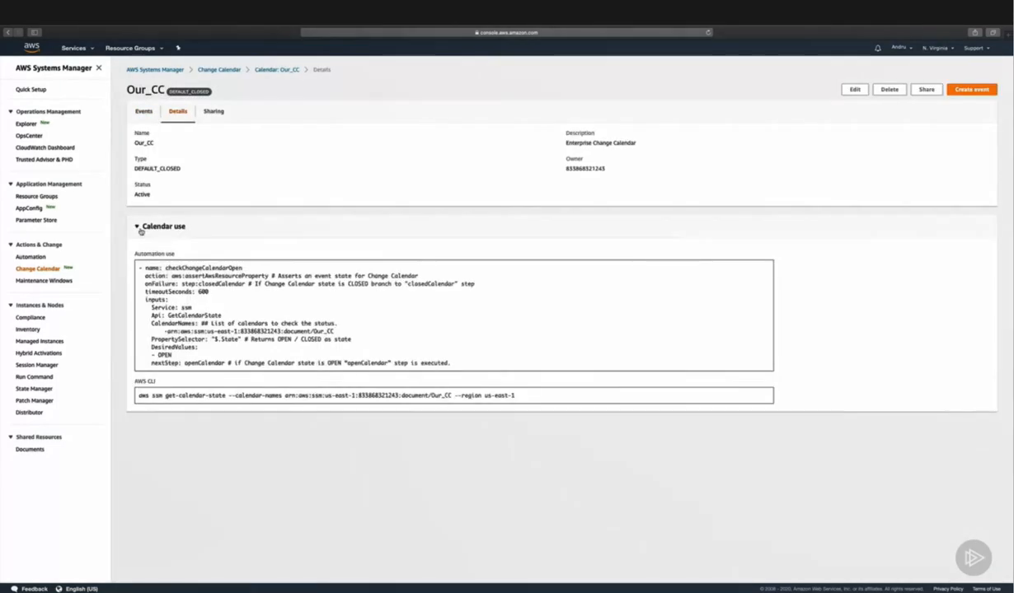